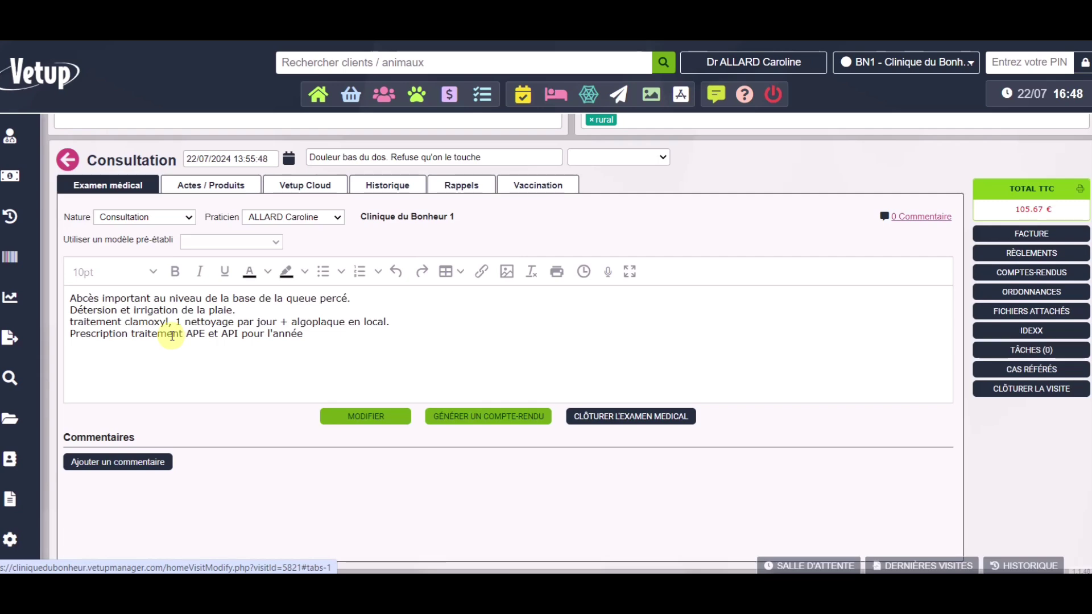
Step: Show the consultation's procedures and products, and check the reminder settings of MILBEMAX CHAT AROMAT. 1 CP
click(205, 183)
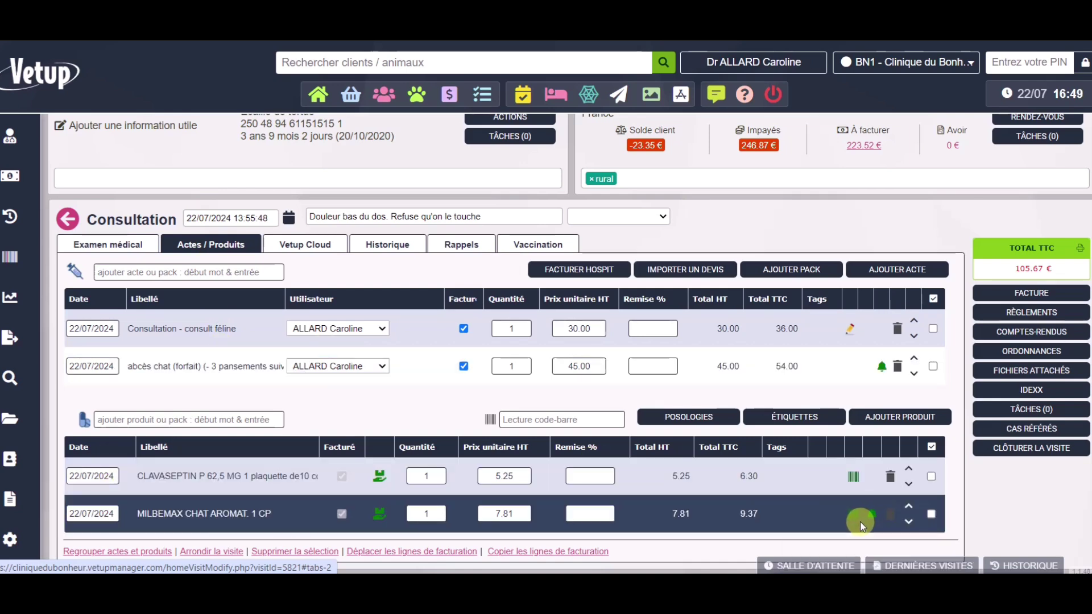
click(176, 419)
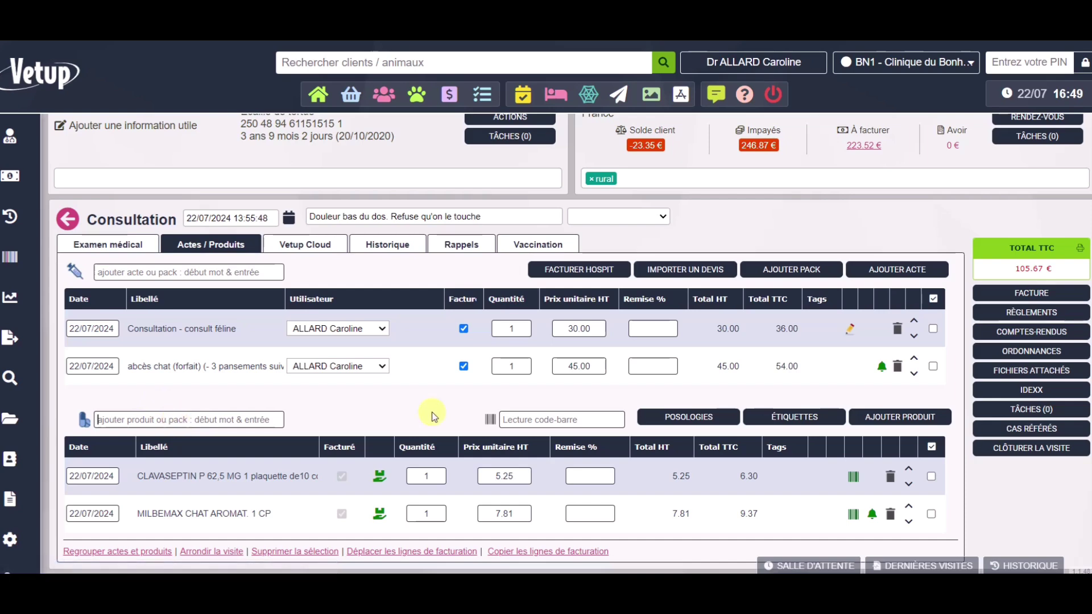
click(871, 514)
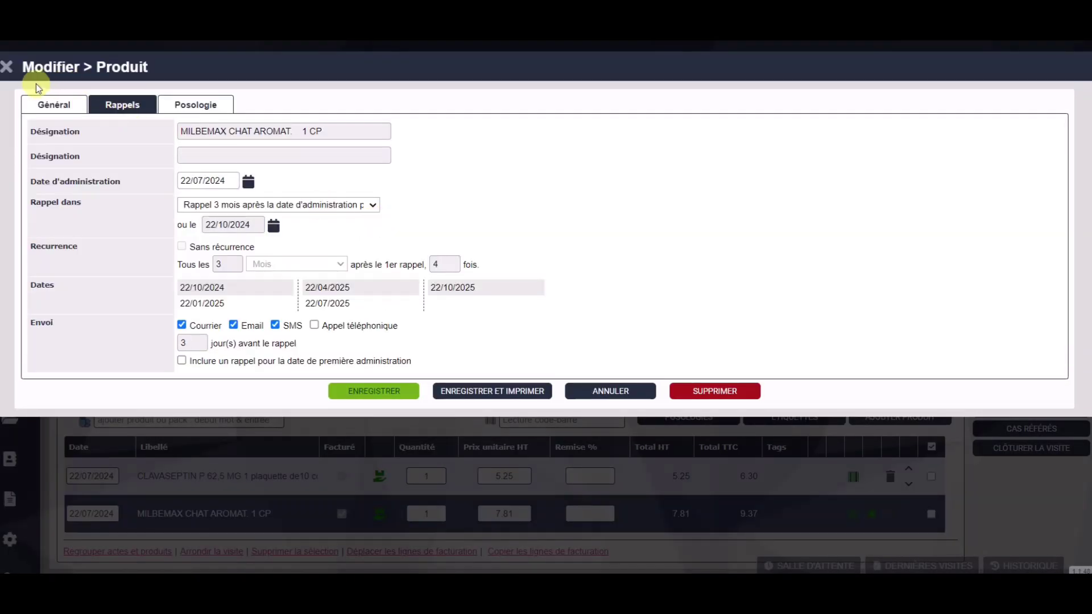
click(9, 68)
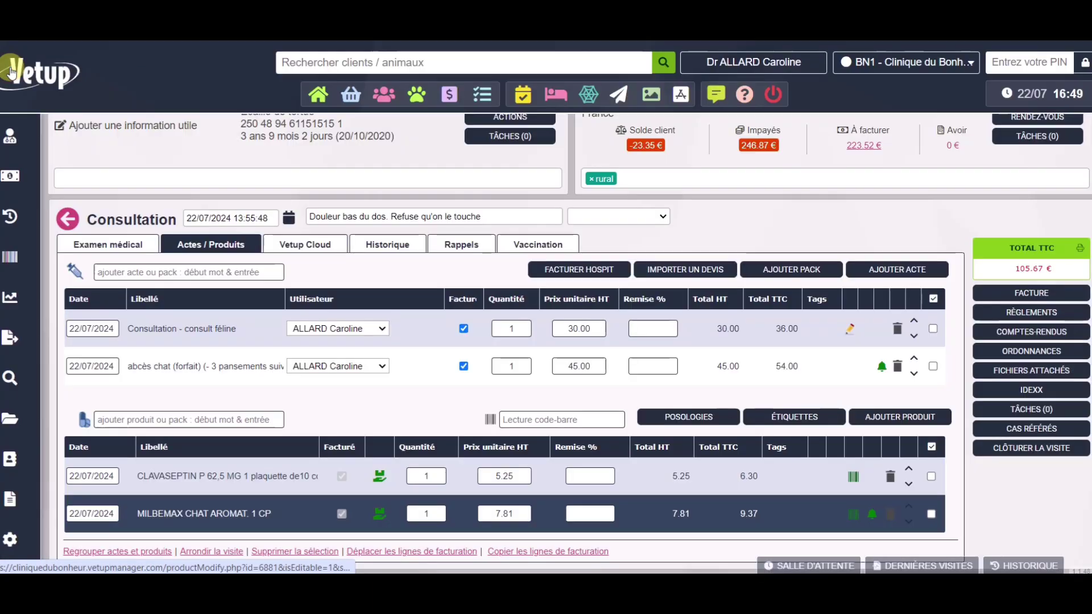
Step: Search the products for "bravec" and add Bravecto Plus Chat 2,8-6,2 kg 2 appl. to the consultation
click(119, 420)
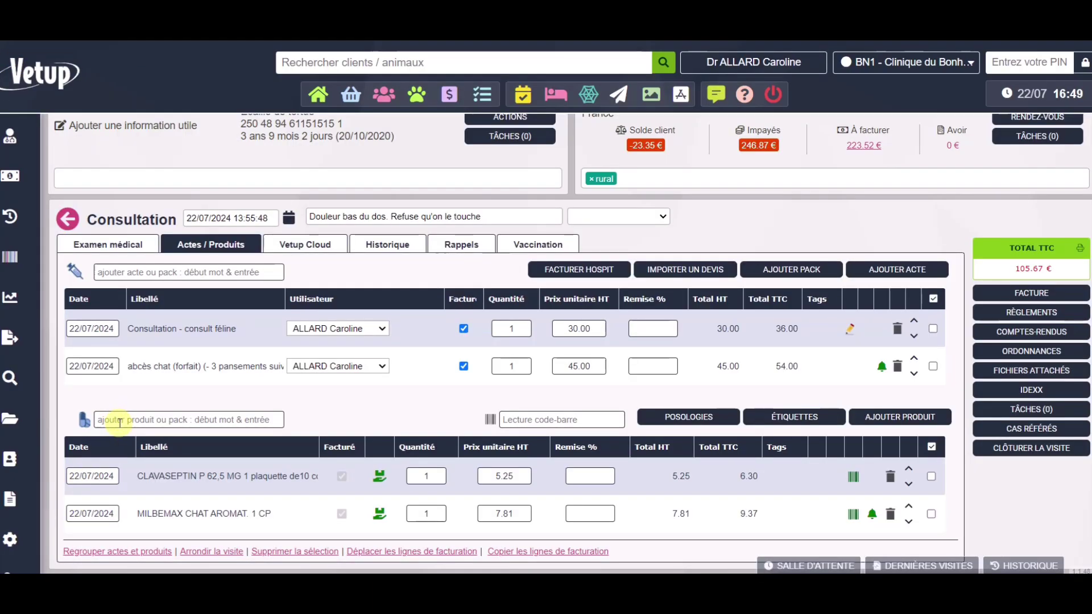
text(bravec)
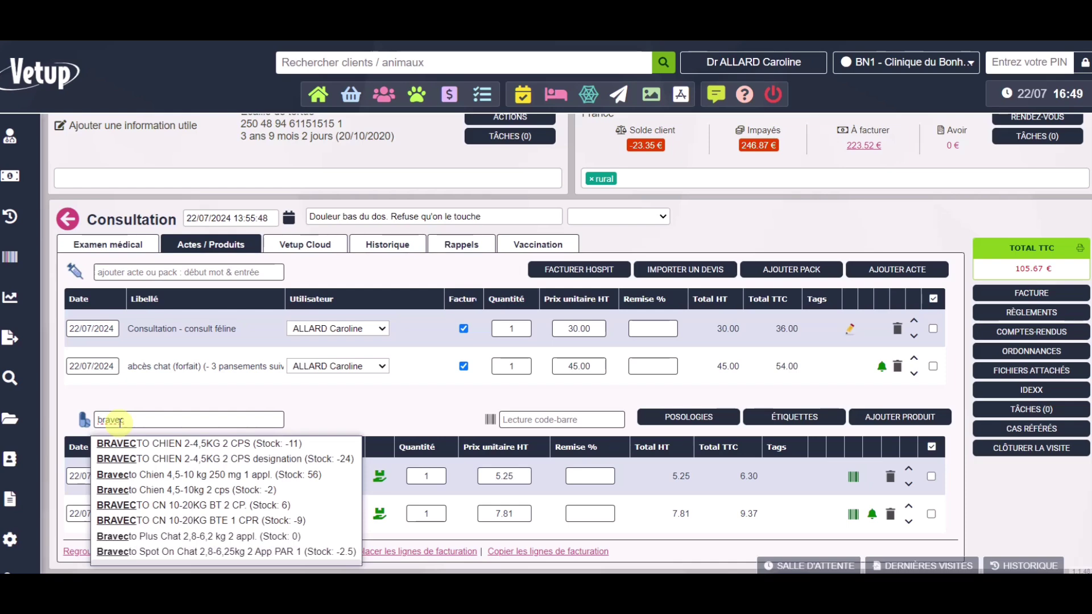
click(158, 537)
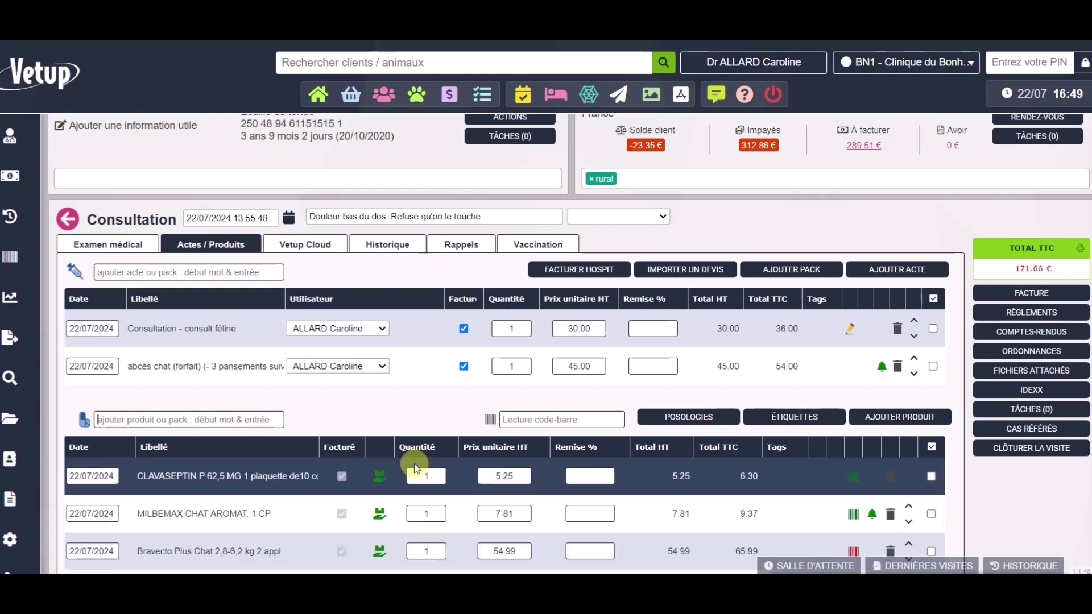
Step: Create a prescription from the consultation covering the CLAVASEPTIN, MILBEMAX and Bravecto Plus products
scroll(418, 390, down, 1)
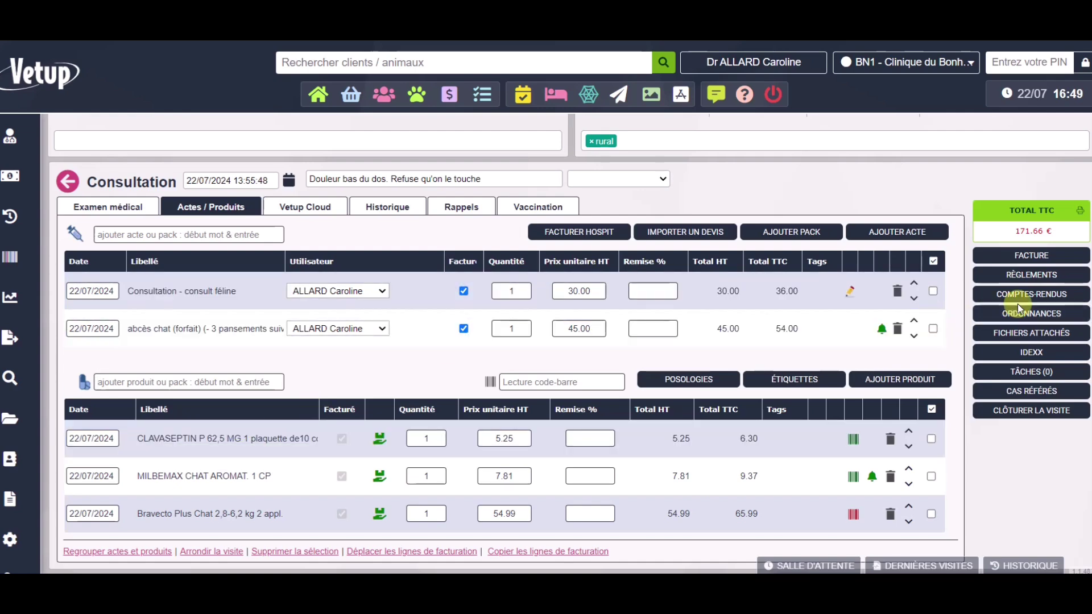
click(1032, 315)
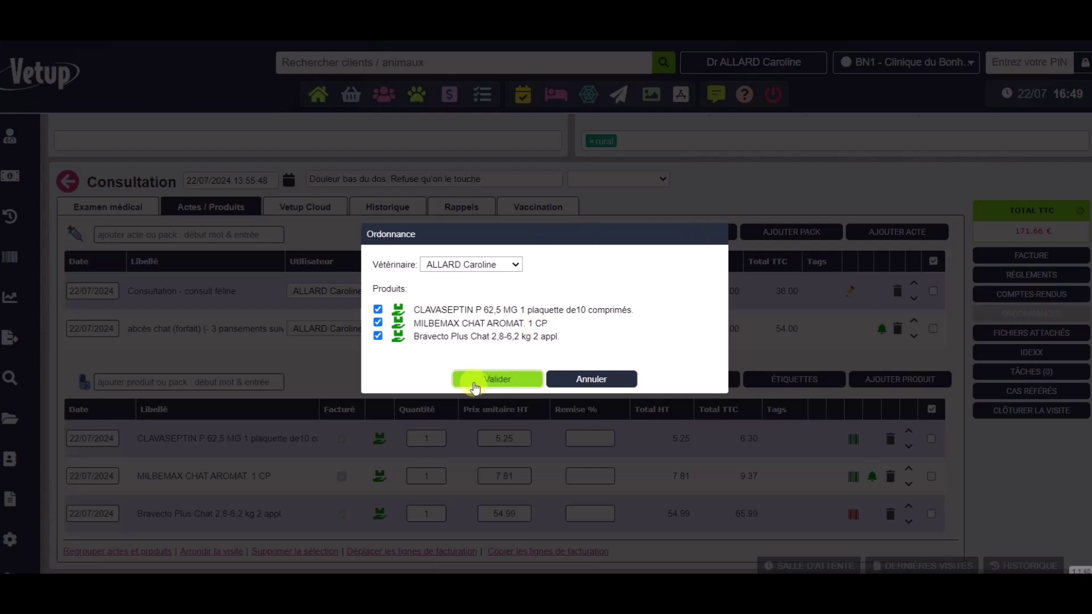
click(476, 380)
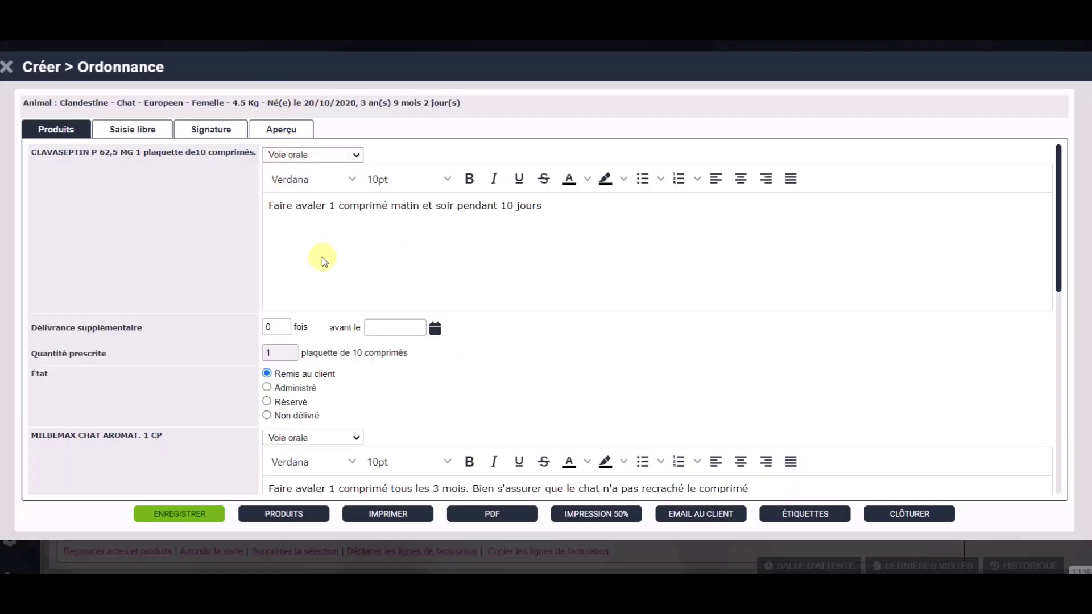
Step: Allow 1 additional delivery of CLAVASEPTIN P 62,5 MG before 05/08/2024 in the prescription
scroll(322, 257, down, 3)
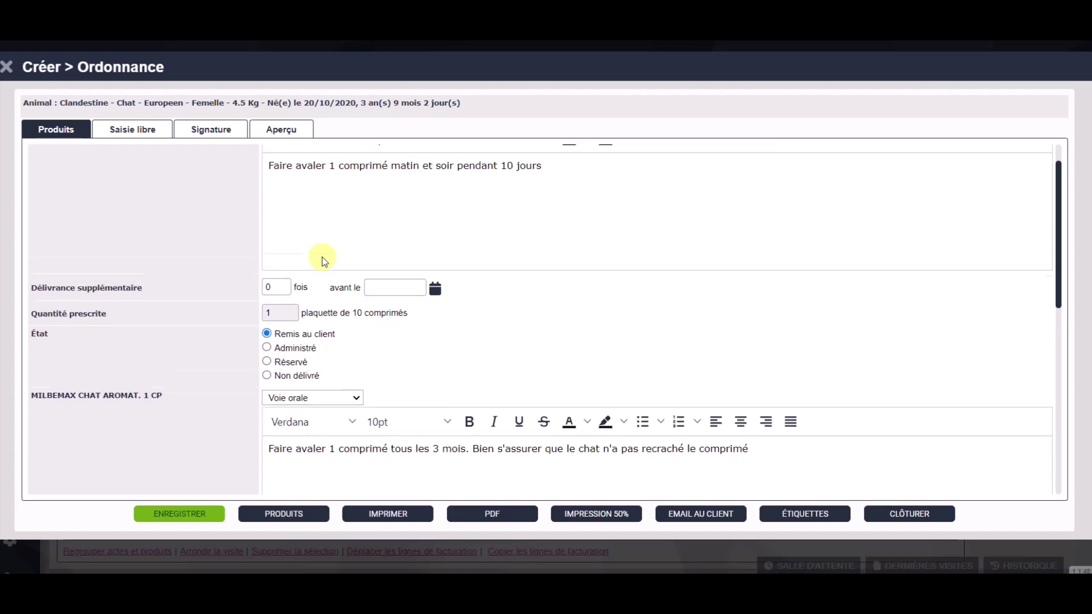
scroll(322, 257, up, 3)
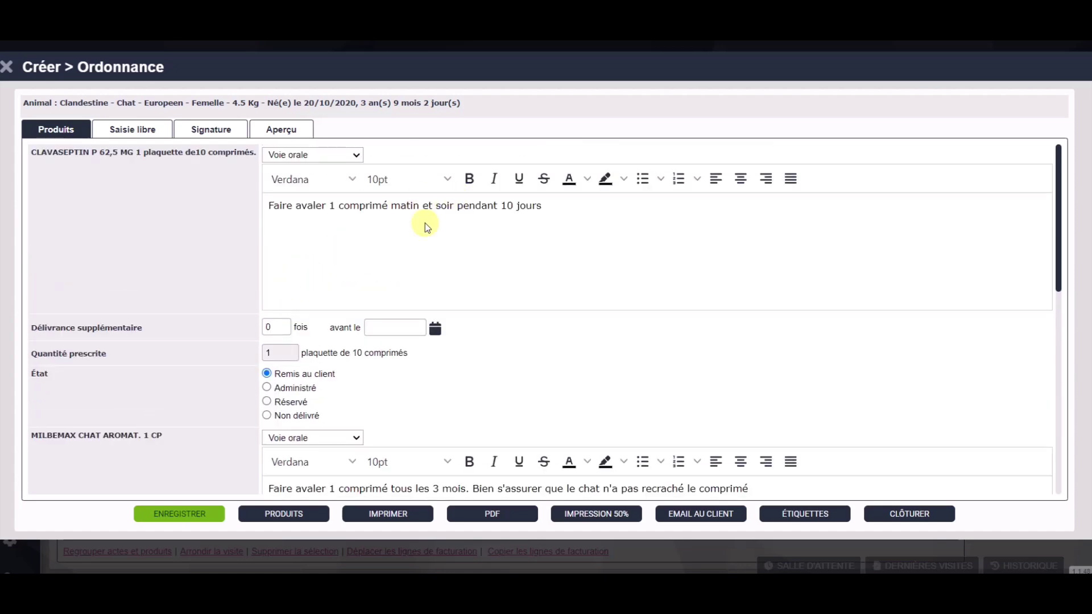
click(273, 327)
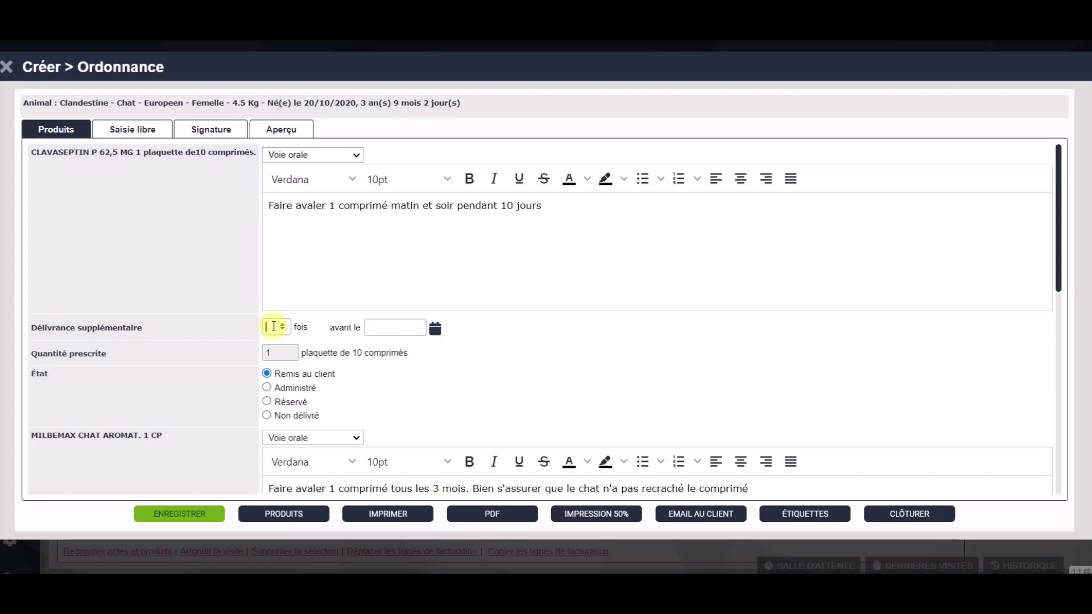
click(374, 327)
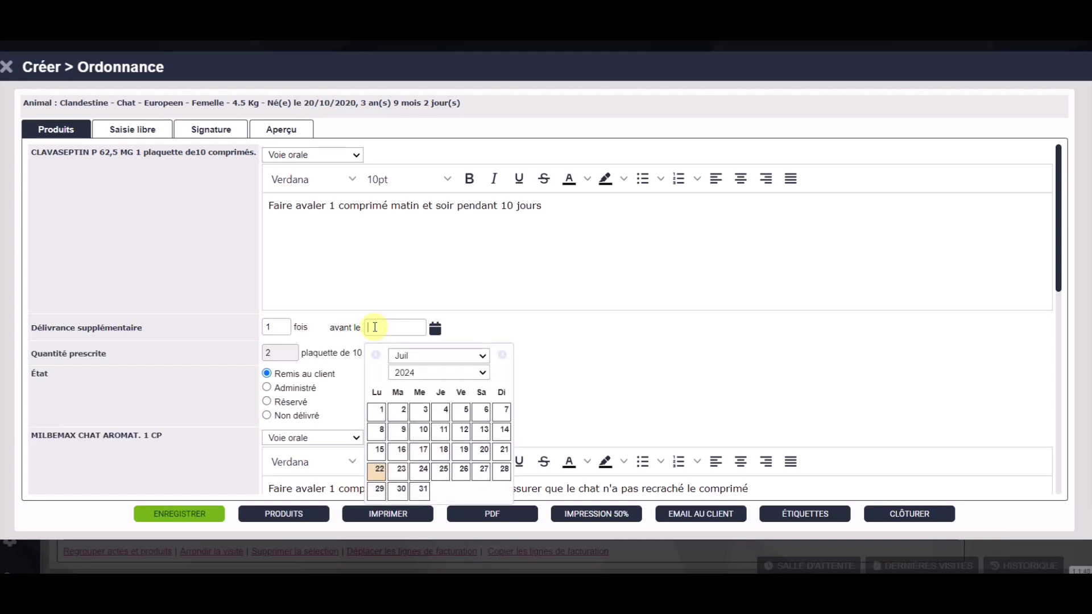
click(482, 357)
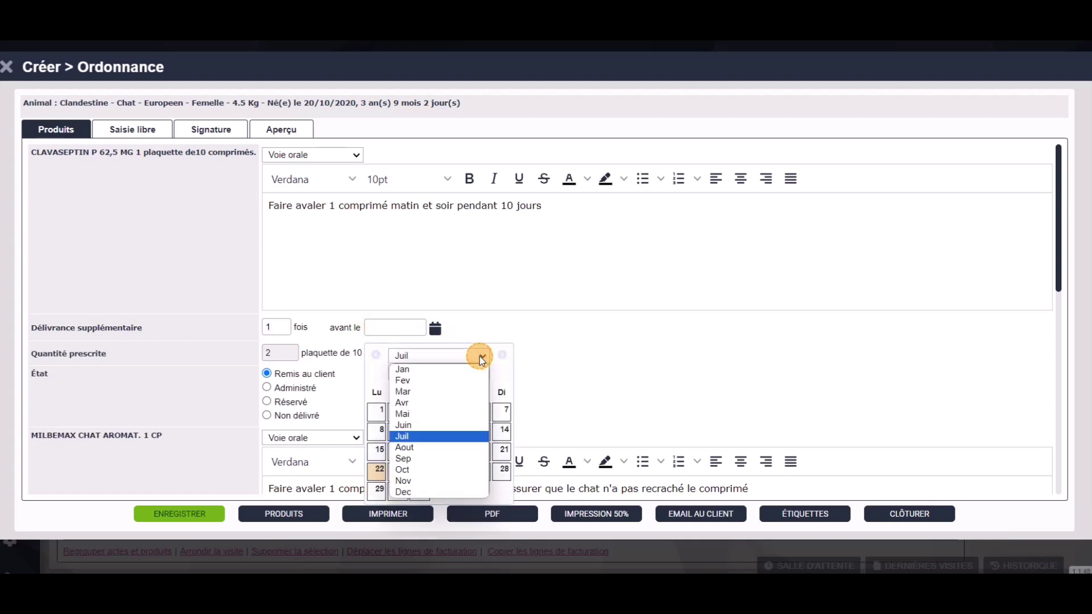
click(412, 449)
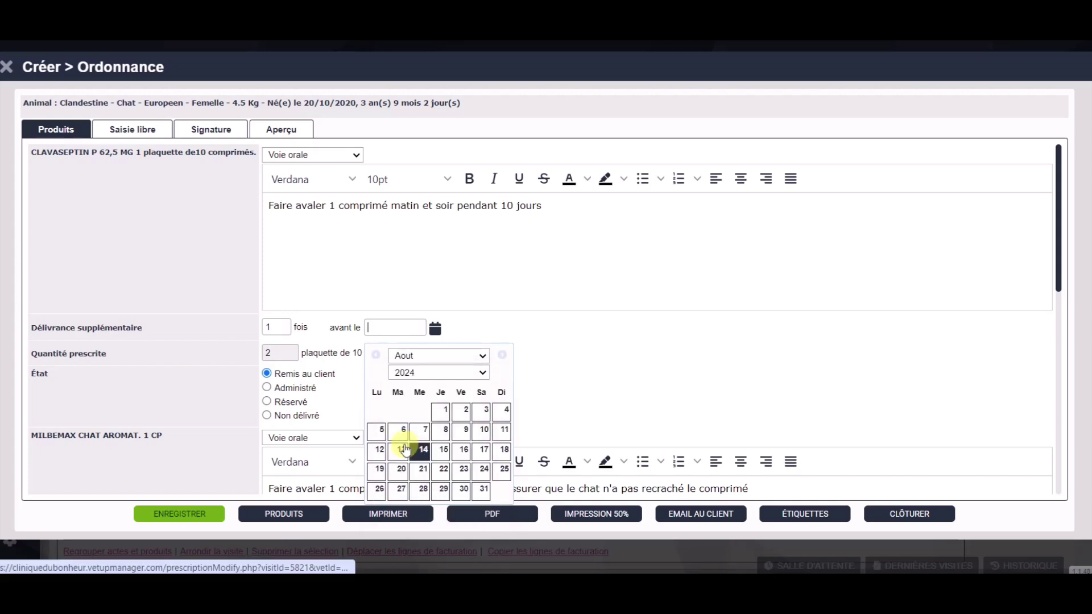
click(375, 437)
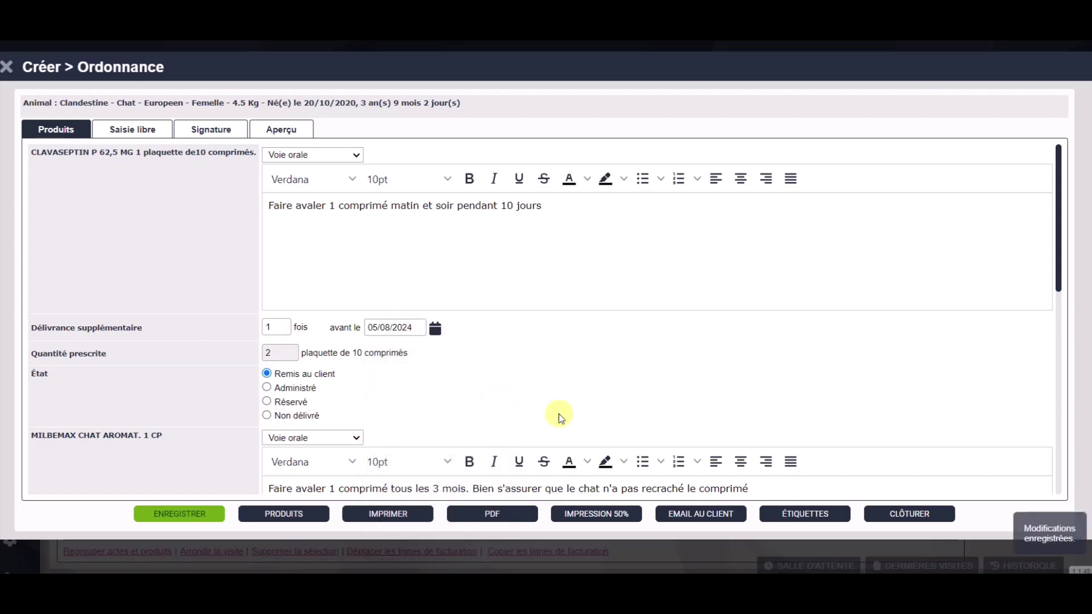
Step: Allow 3 additional deliveries of MILBEMAX CHAT AROMAT. before 22/07/2025 in the prescription
scroll(581, 417, down, 1)
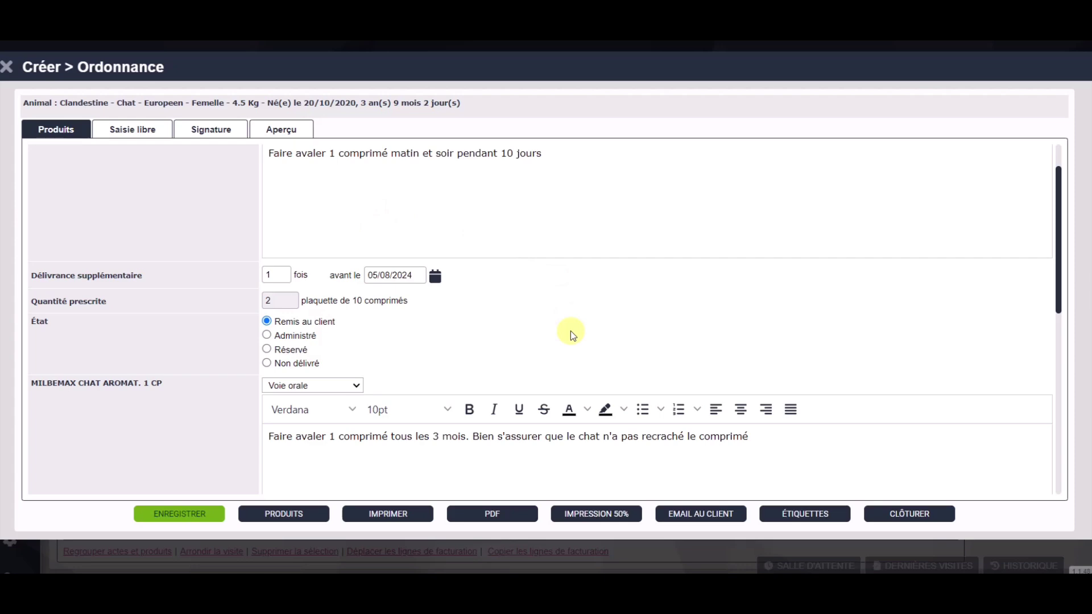
scroll(570, 331, down, 5)
scroll(571, 331, up, 3)
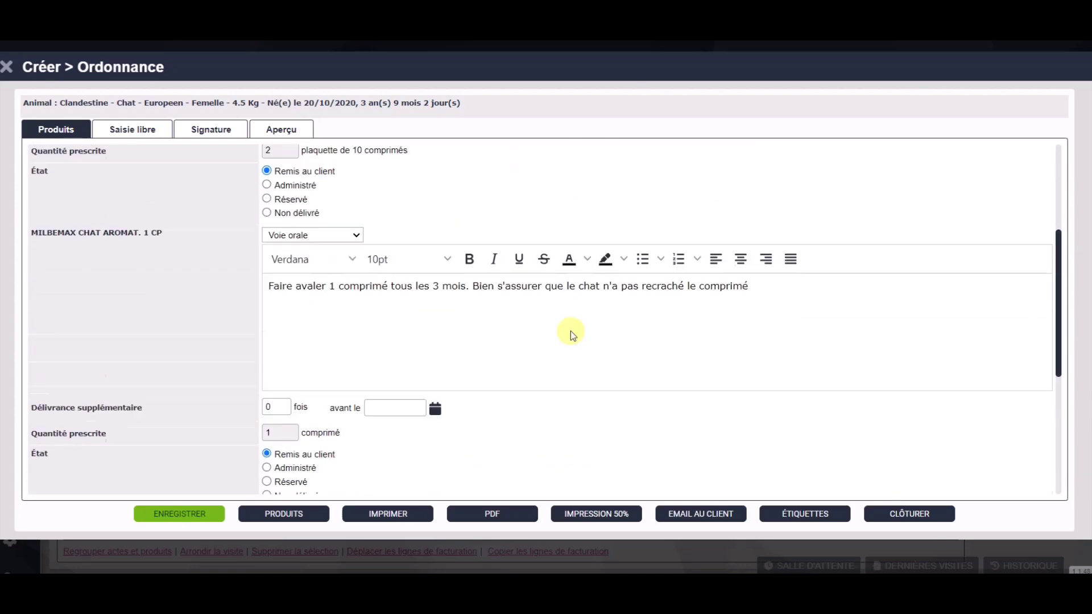
scroll(571, 331, up, 2)
scroll(429, 348, down, 1)
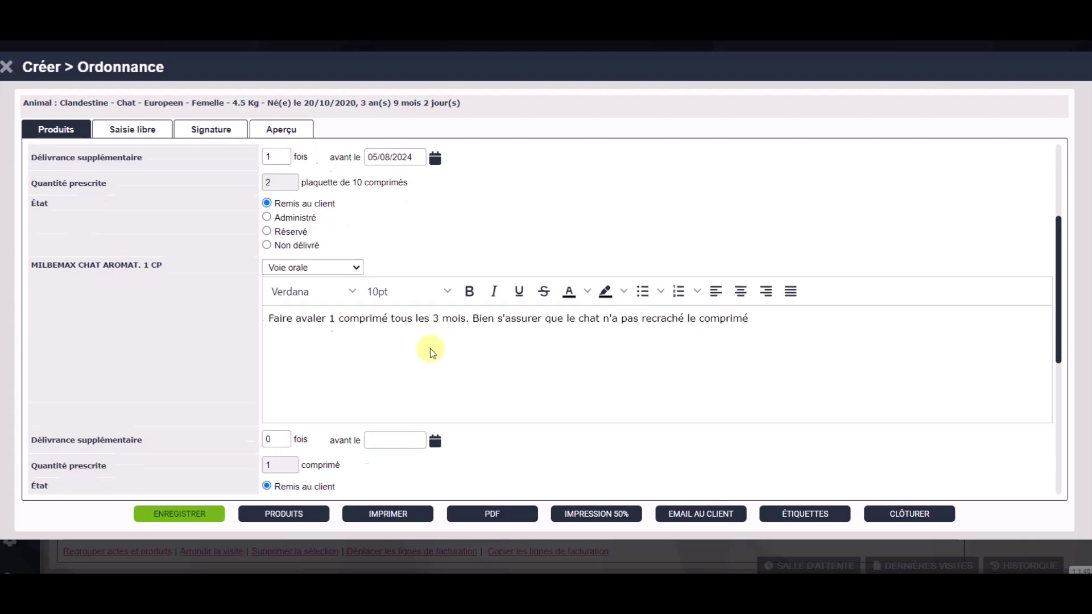
scroll(431, 350, down, 1)
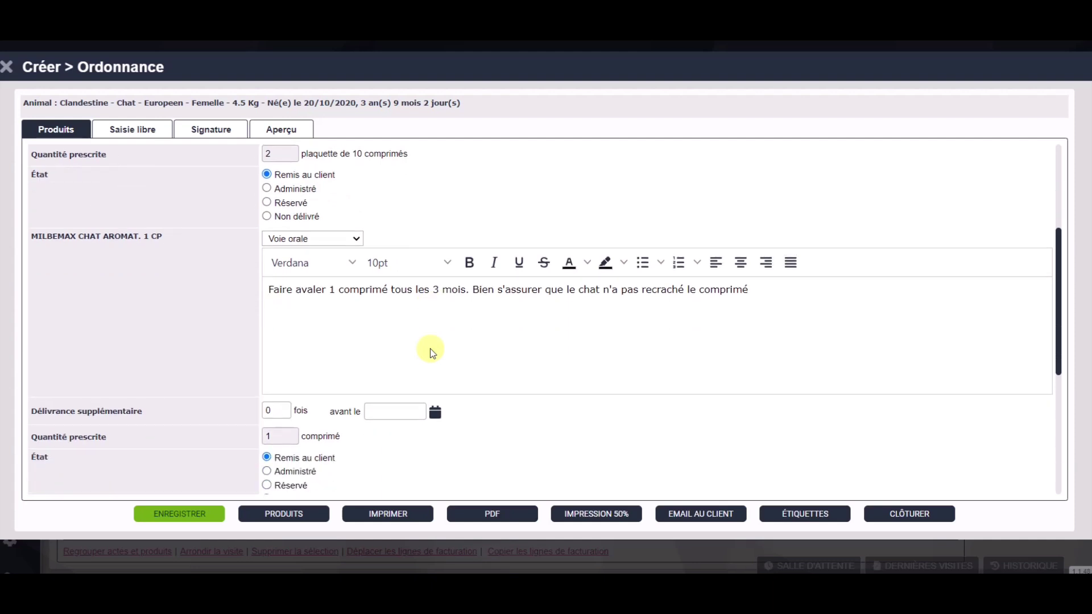
click(272, 410)
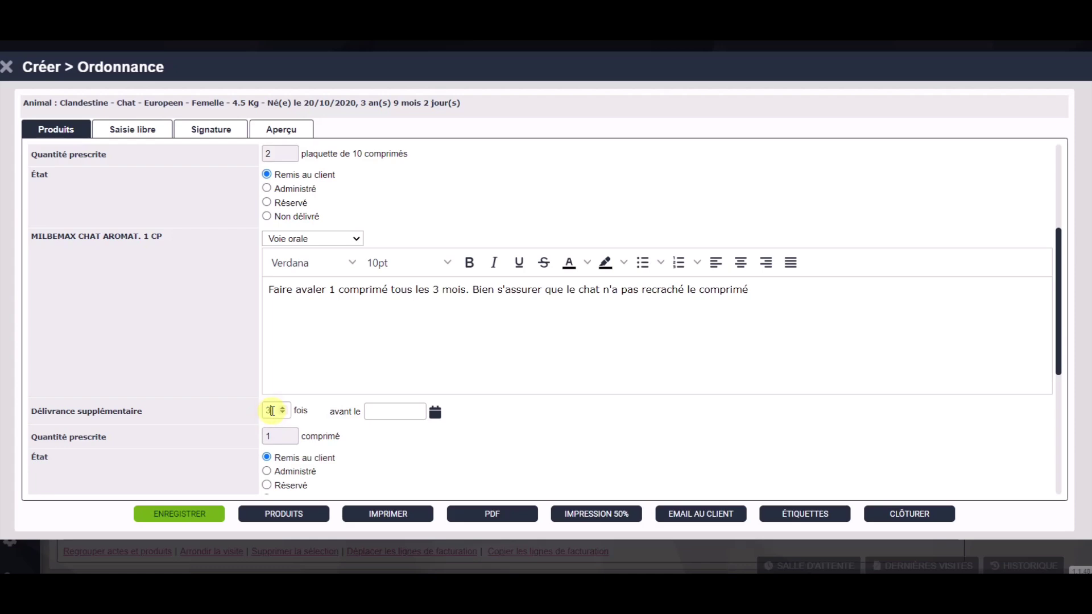
text(3)
scroll(272, 411, down, 2)
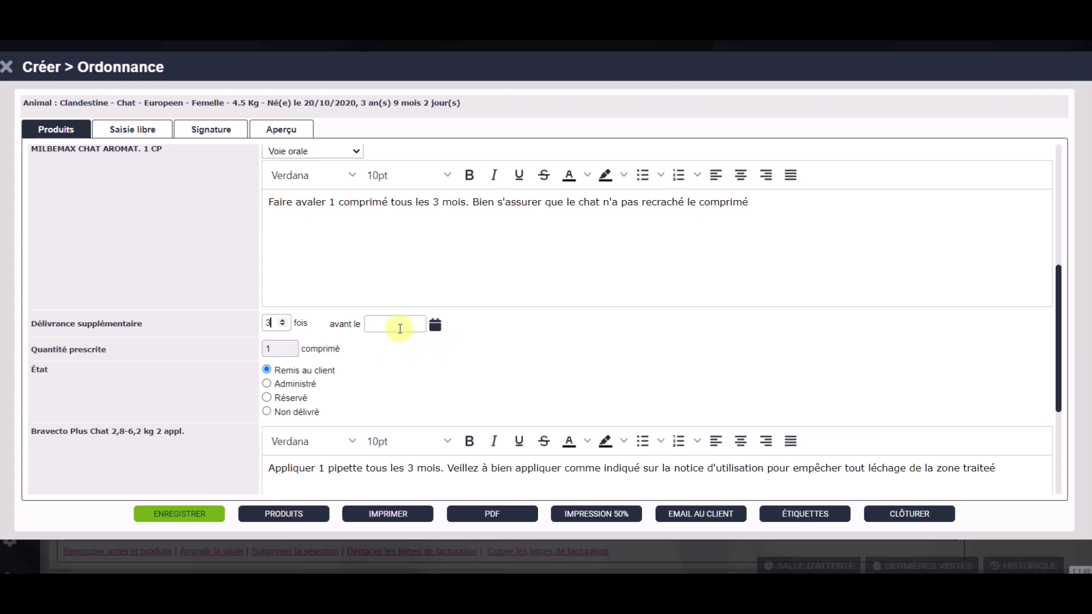
click(400, 325)
text(22)
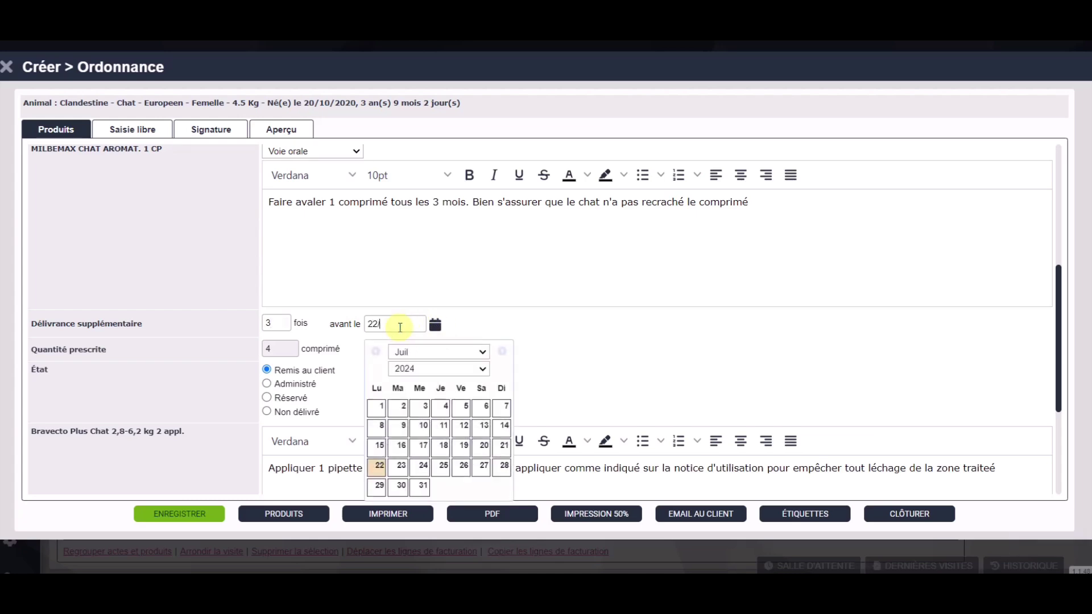
text(/07/2025)
click(551, 368)
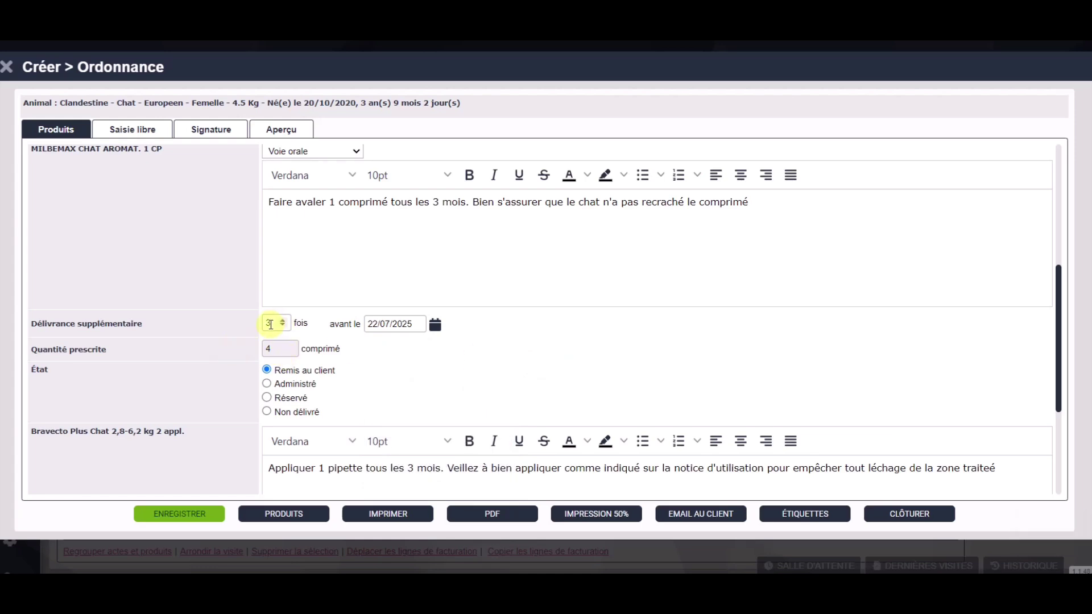
Step: Set the state of Bravecto Plus Chat 2,8-6,2 kg to Réservé in the prescription
scroll(449, 356, down, 1)
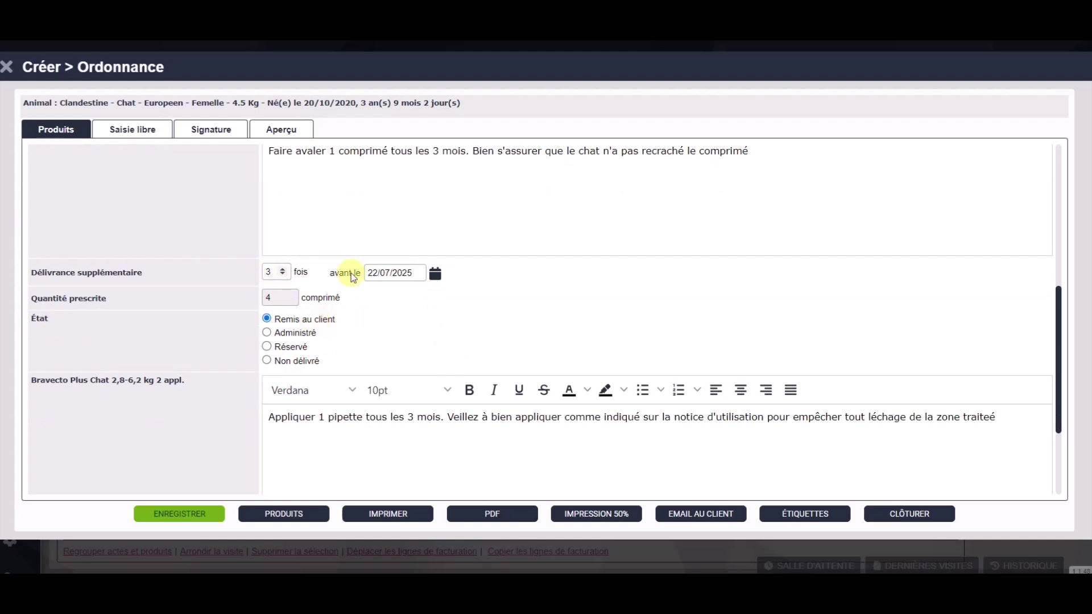
scroll(462, 305, down, 2)
scroll(462, 305, down, 1)
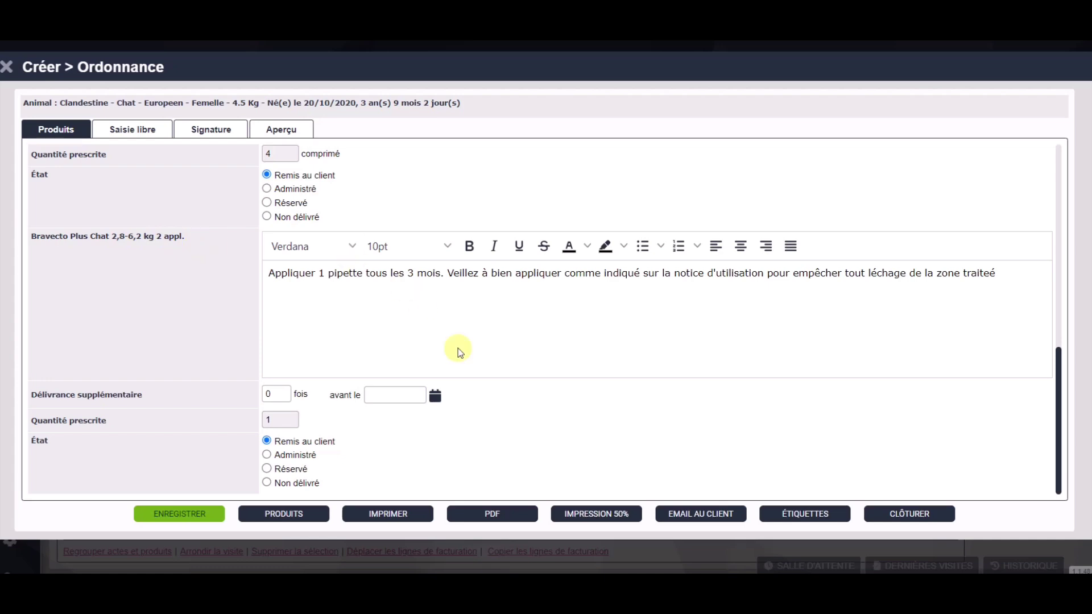
click(267, 469)
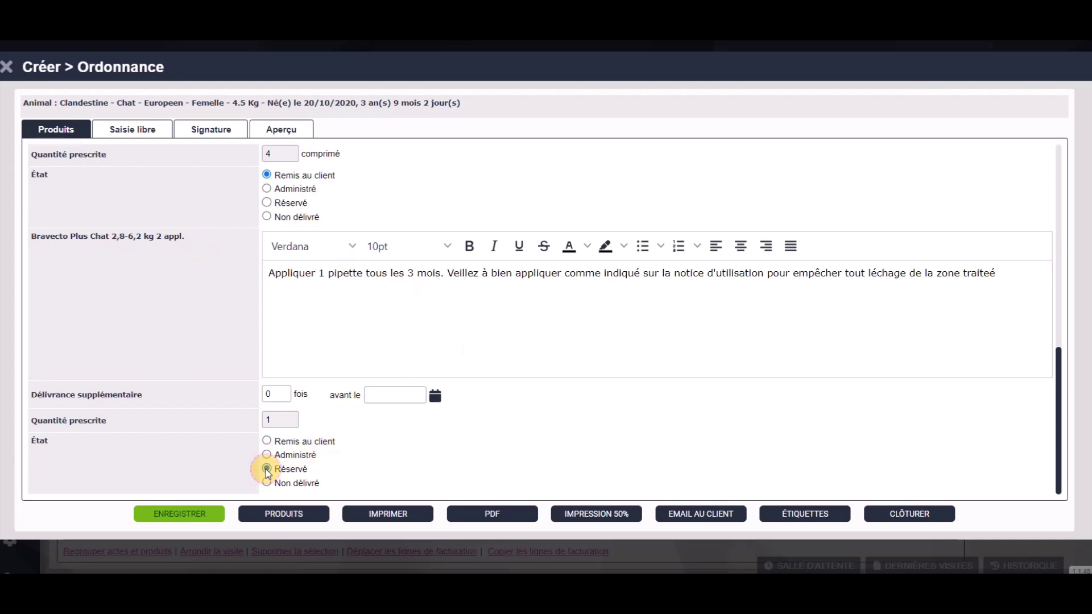
Step: Allow 1 additional delivery of Bravecto Plus Chat before 22/07/2025 and save the prescription
click(273, 395)
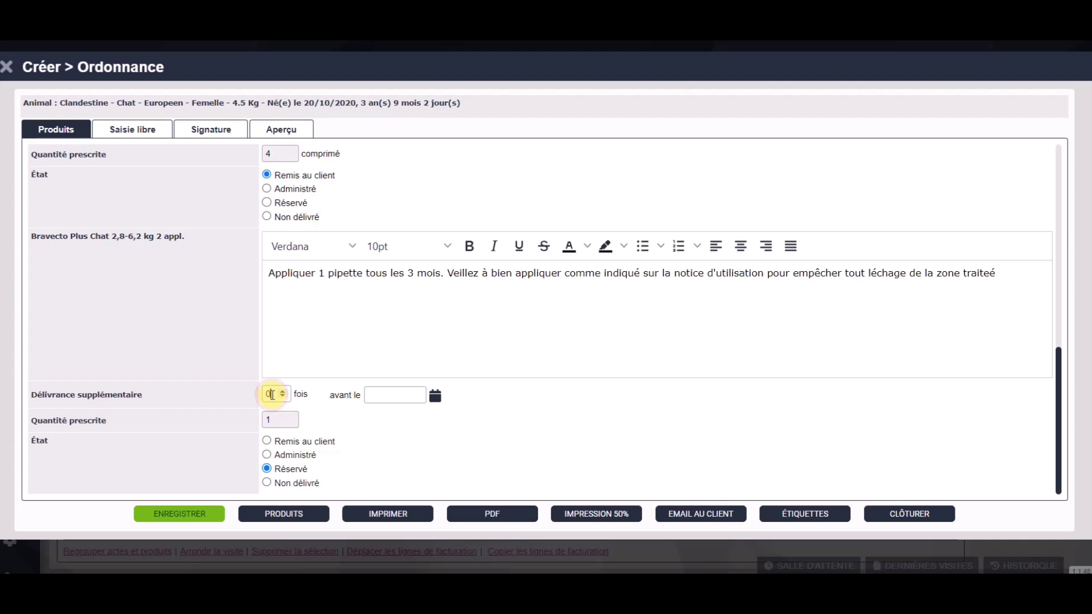
key(BackSpace)
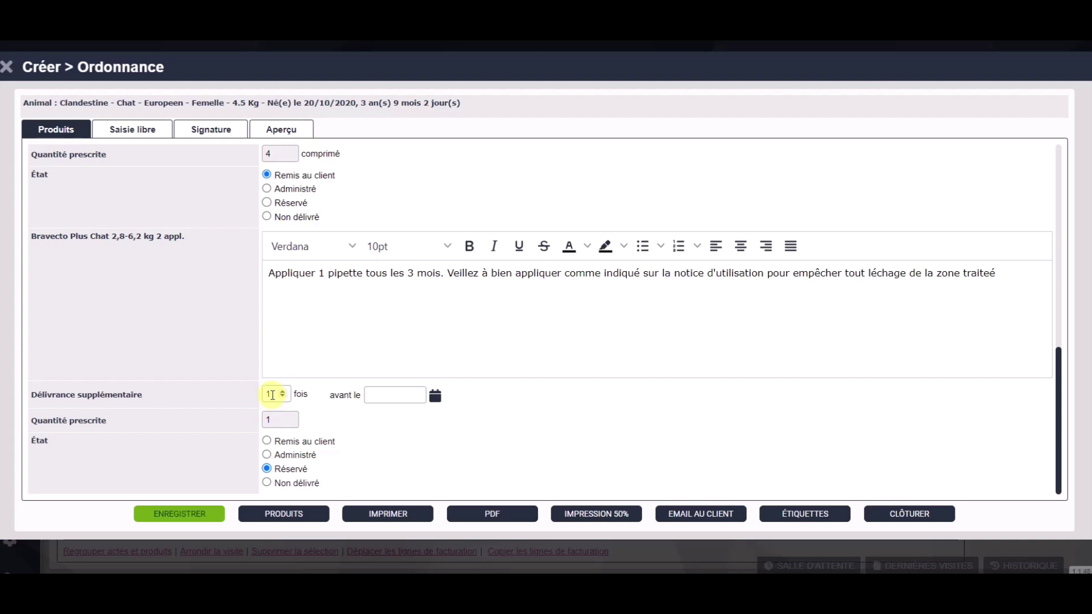
text(1)
click(392, 397)
text(22/07)
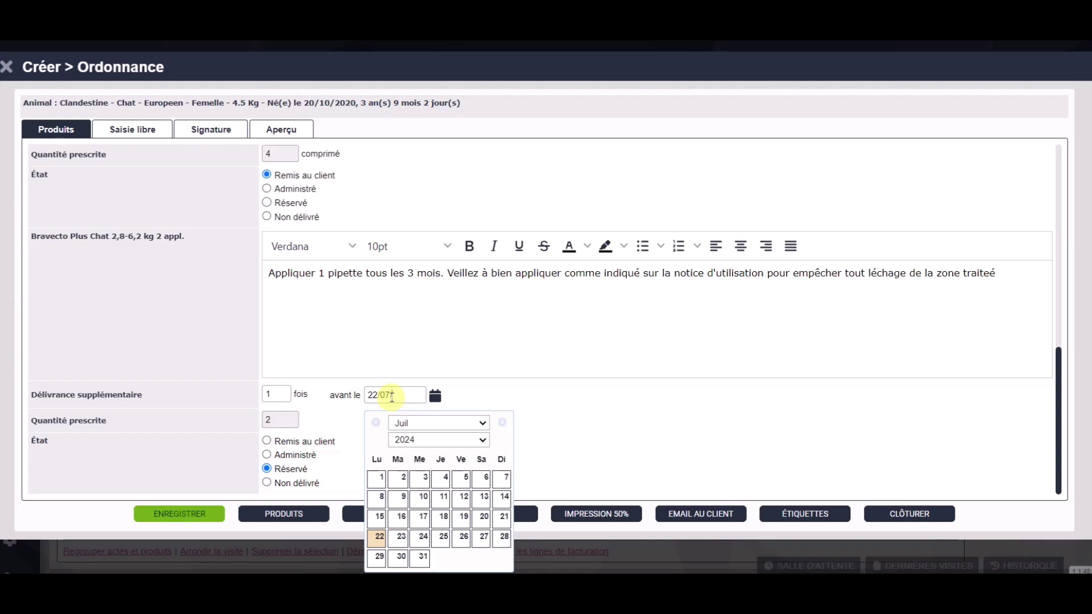
text(/2025)
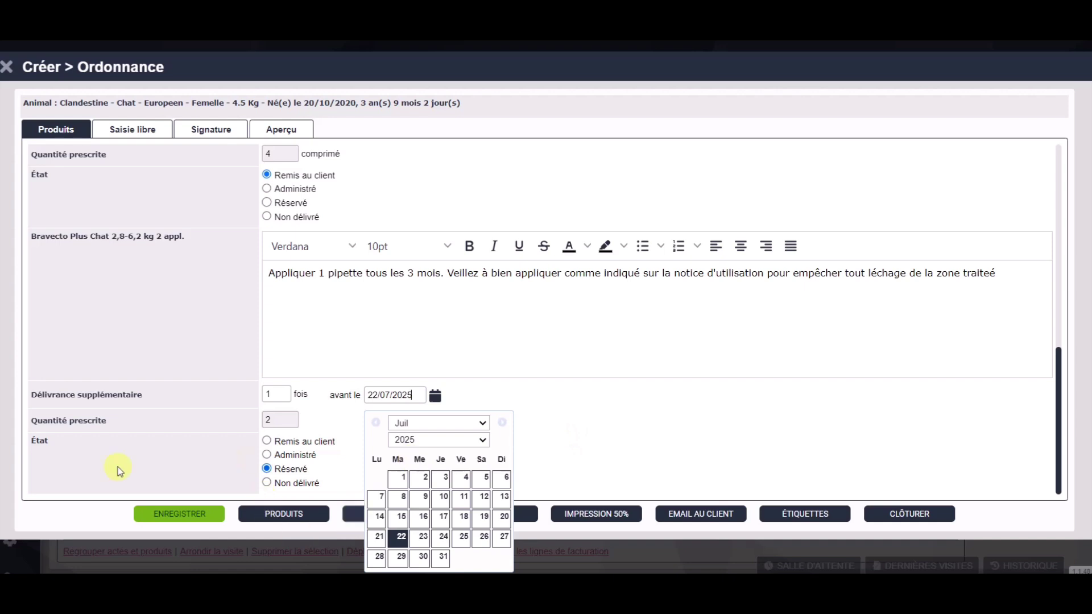
click(166, 515)
click(694, 418)
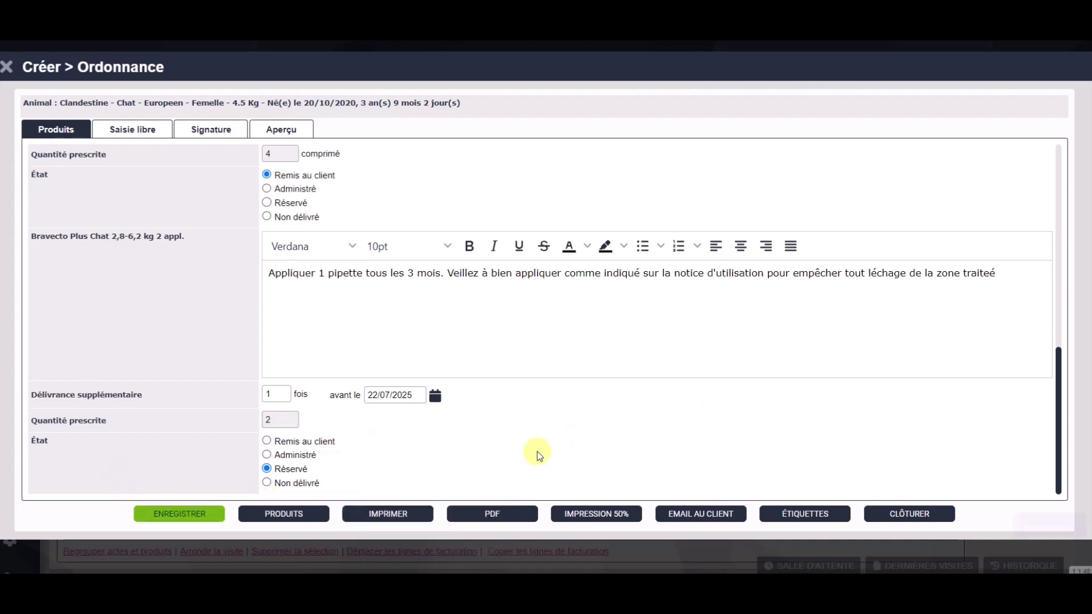
Step: Open the printable version of the prescription and review the prescribed, delivered and remaining quantities of each product
click(403, 519)
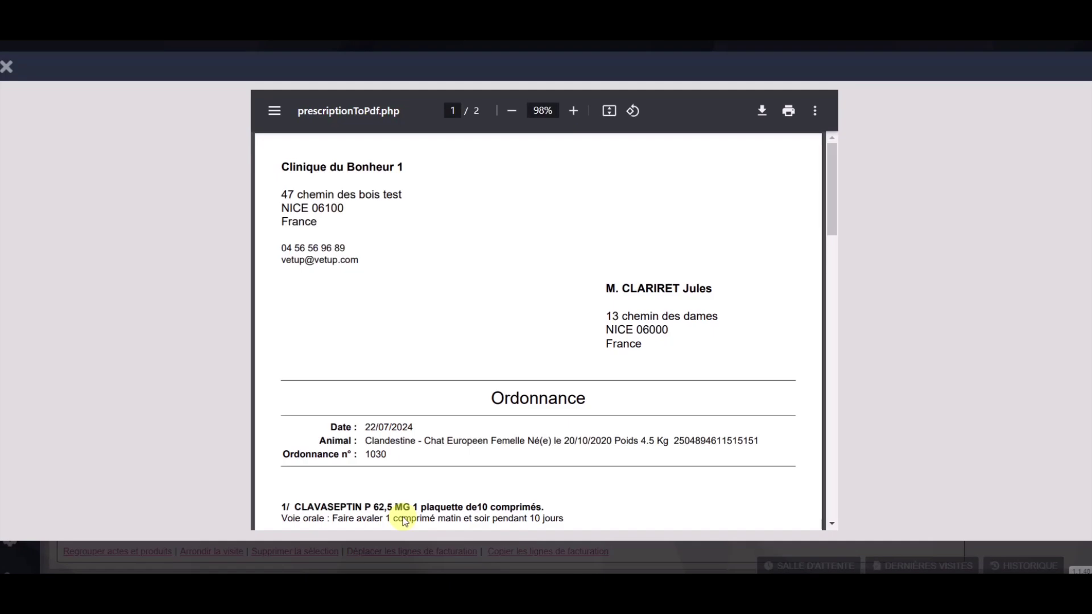
scroll(515, 372, down, 4)
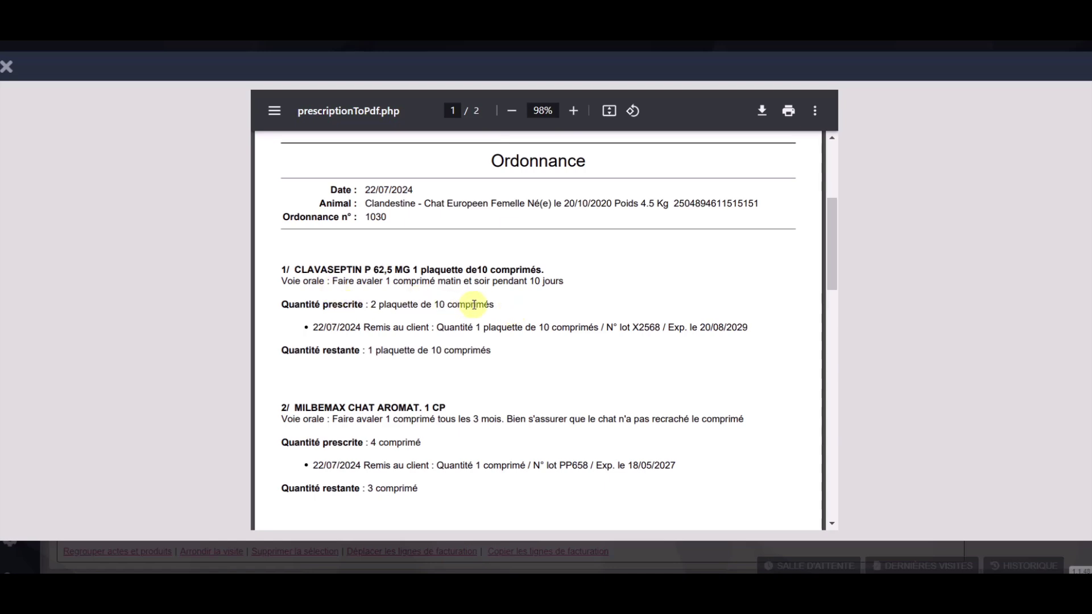
Step: Read through the rest of the prescription printout, checking the quantities of all three products, and close it
scroll(481, 298, down, 1)
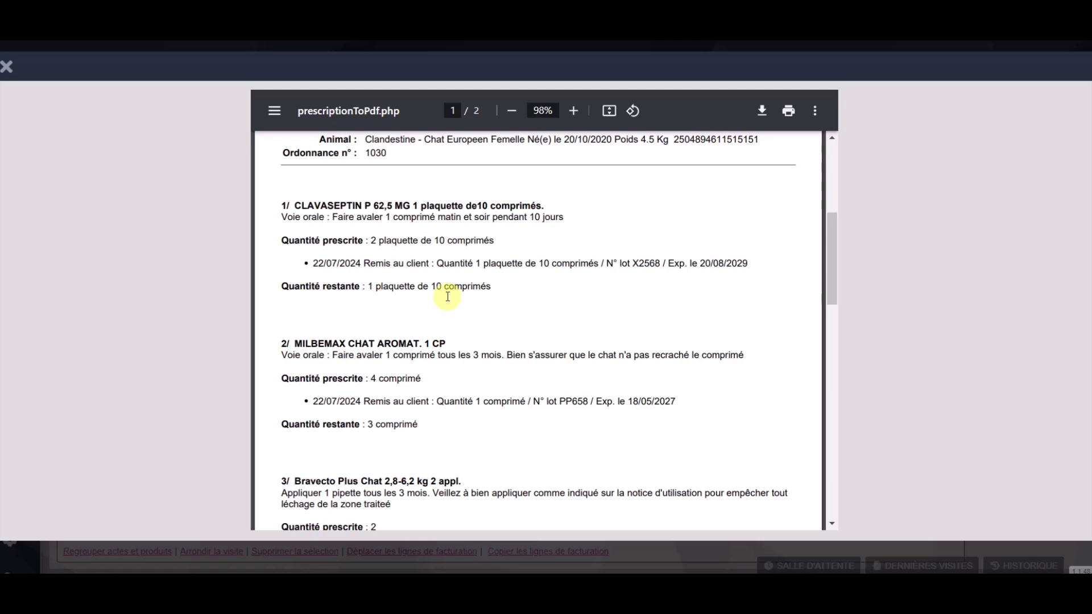
scroll(448, 296, down, 1)
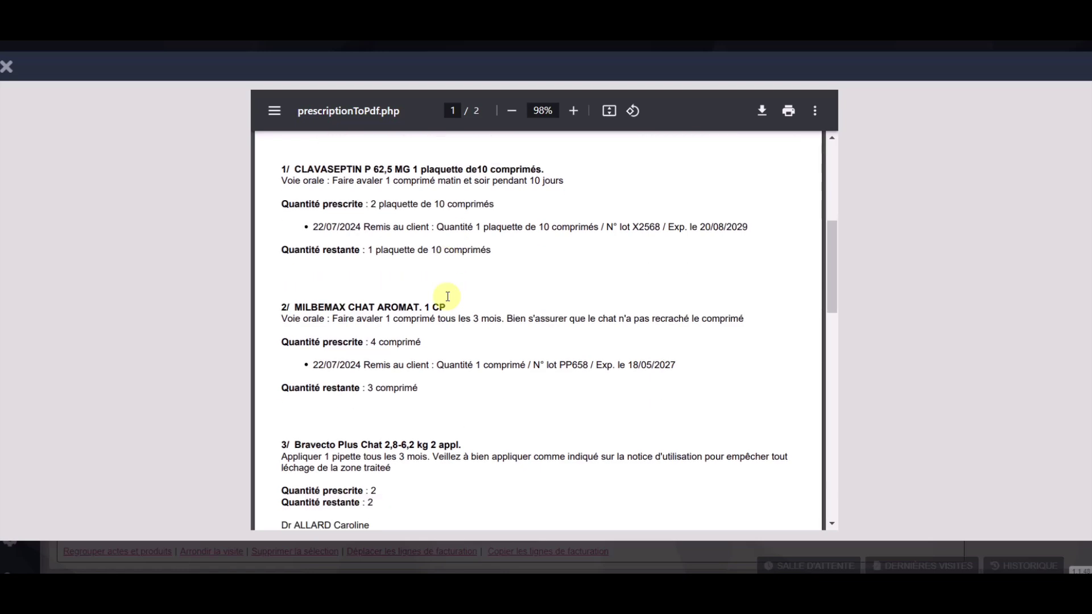
scroll(448, 296, down, 1)
scroll(446, 293, down, 1)
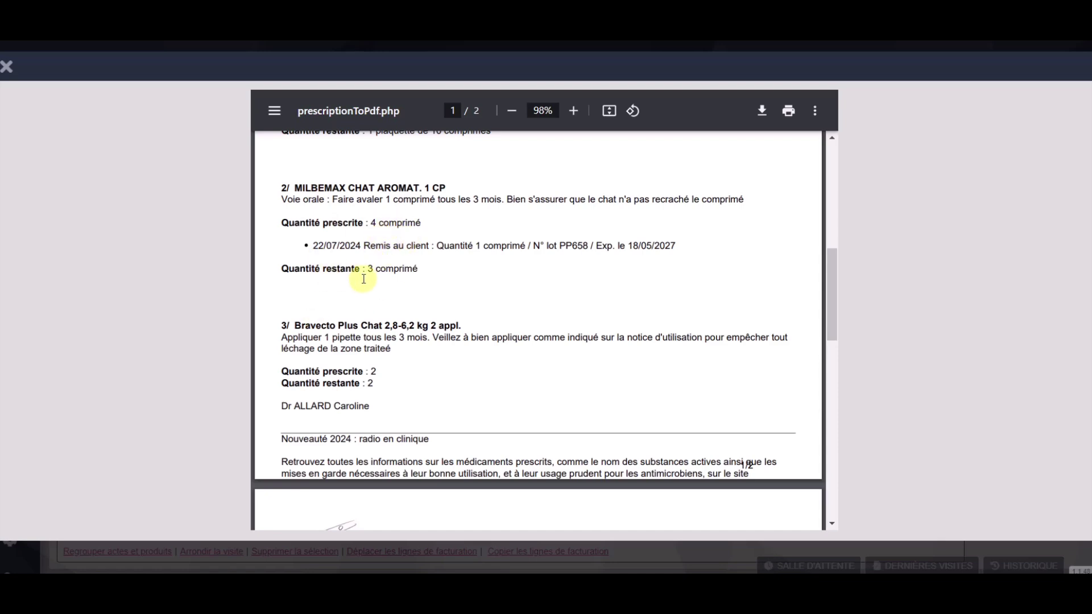
scroll(383, 280, down, 3)
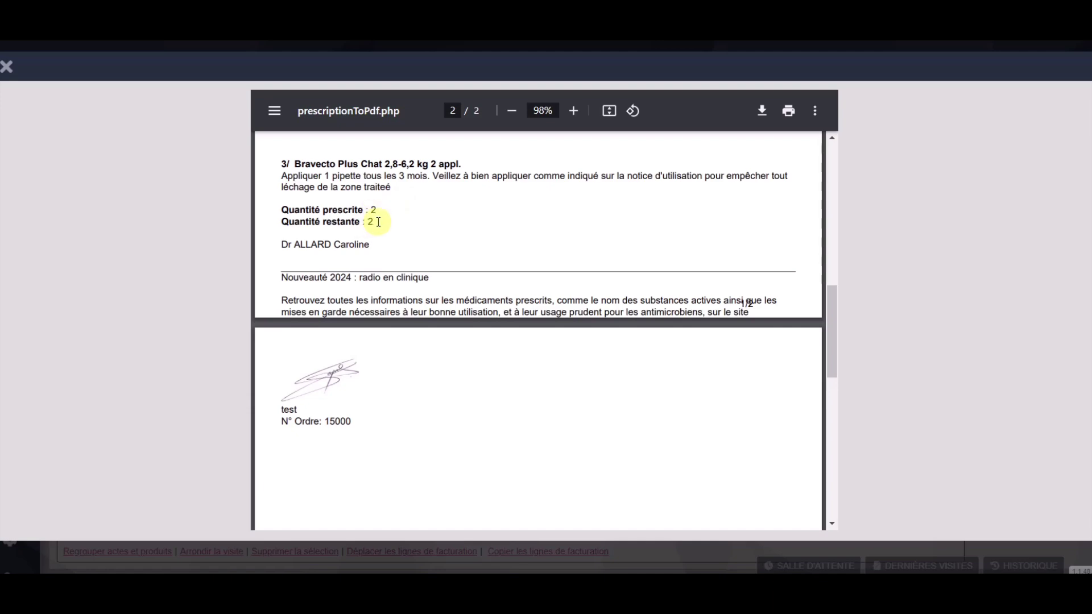
scroll(378, 222, up, 10)
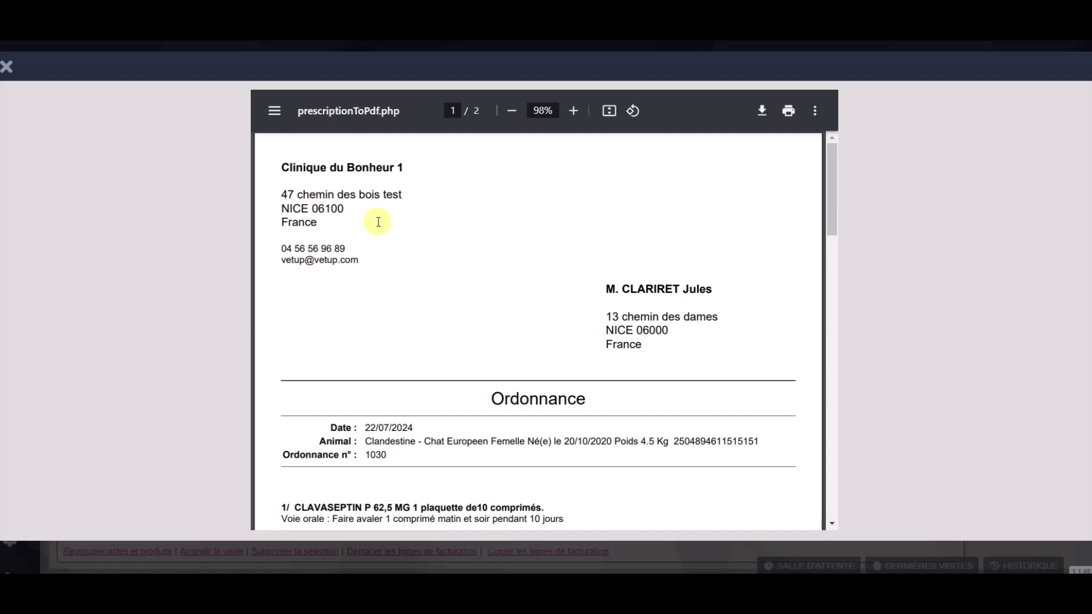
click(7, 69)
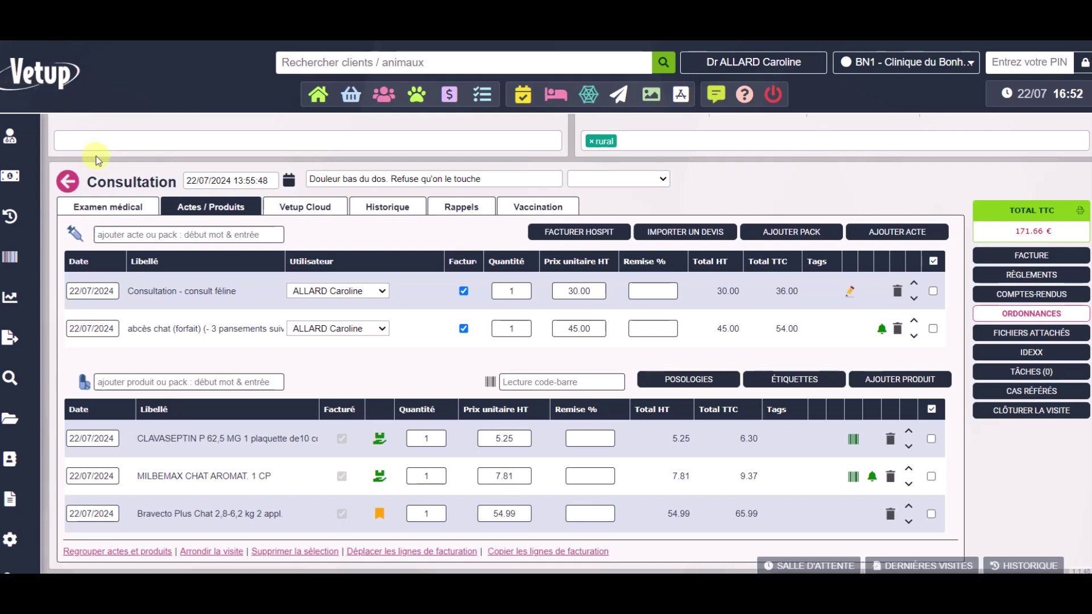
Step: Leave the consultation and create a new sale for the cat, acknowledging the notice about ongoing reminders
click(67, 183)
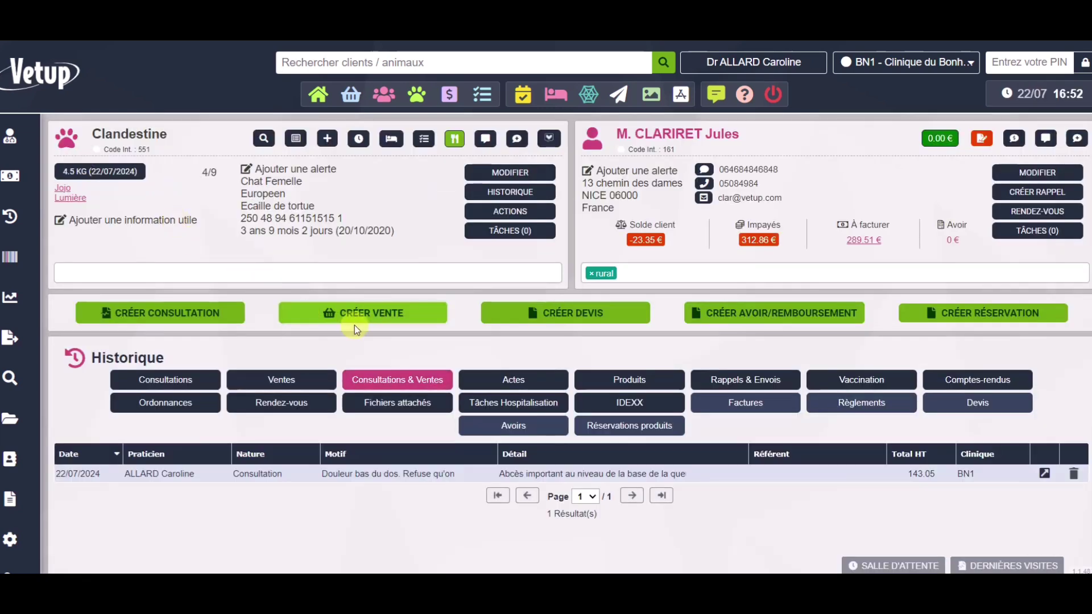
click(373, 314)
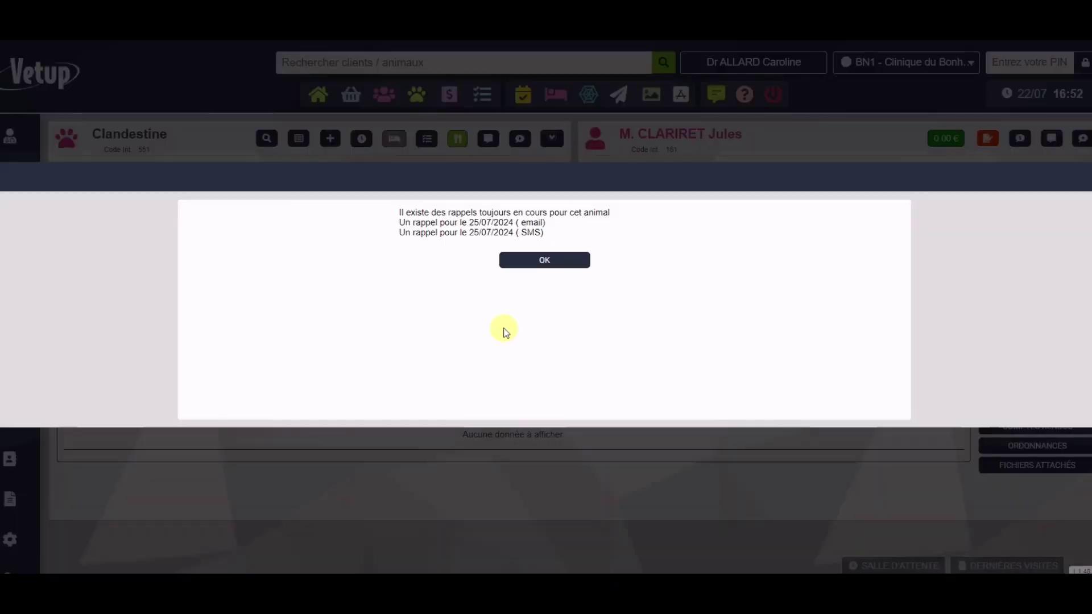
click(548, 266)
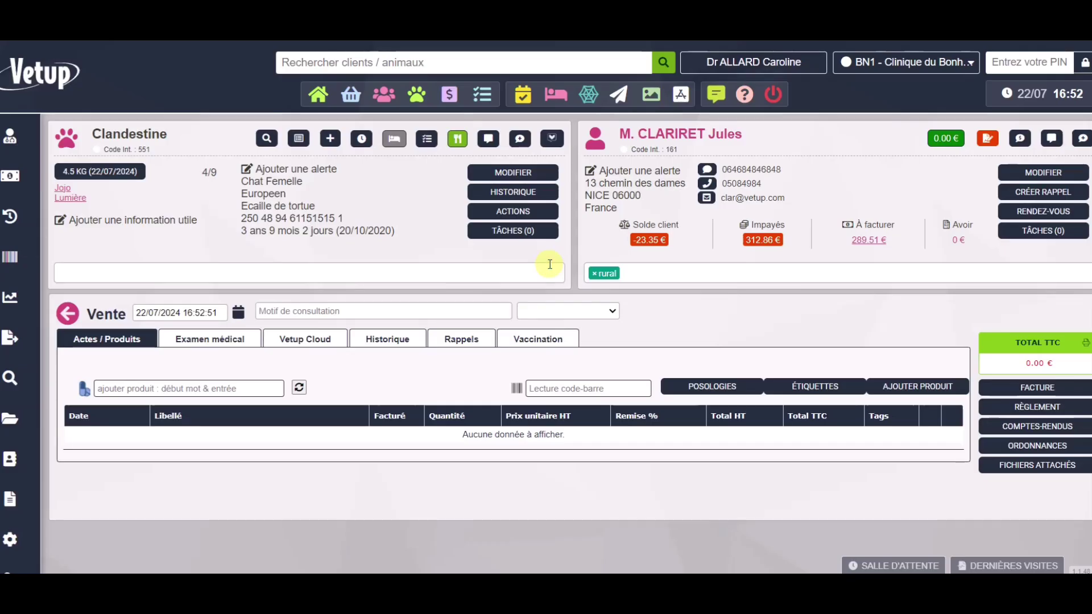
Step: Add MILBEMAX CHAT AROMAT. 1 CP from the renewable products to the sale and check its remaining quantity in the renewal list
click(300, 388)
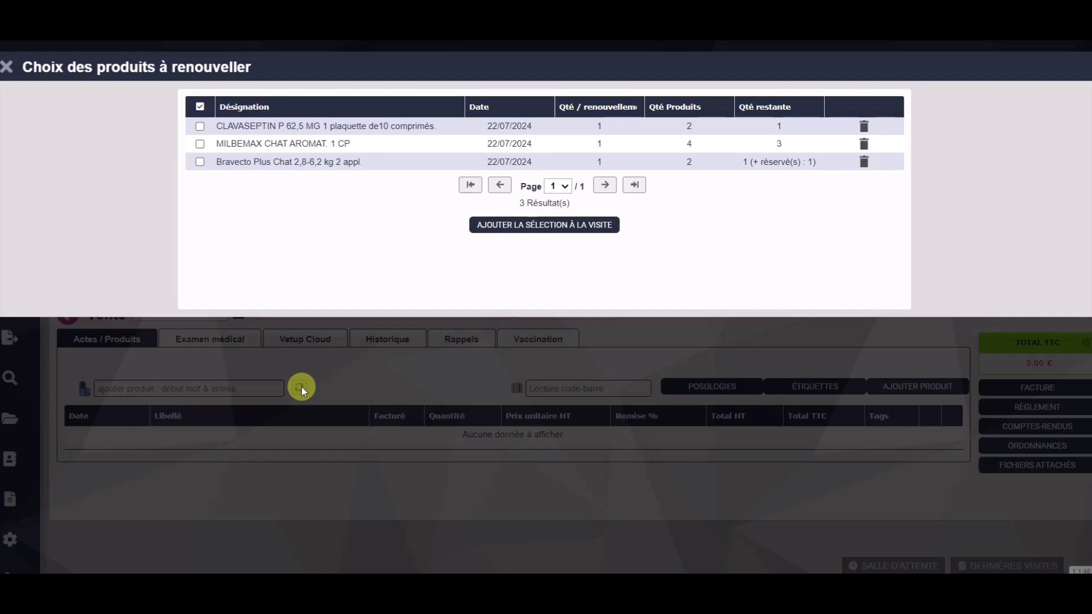
click(197, 146)
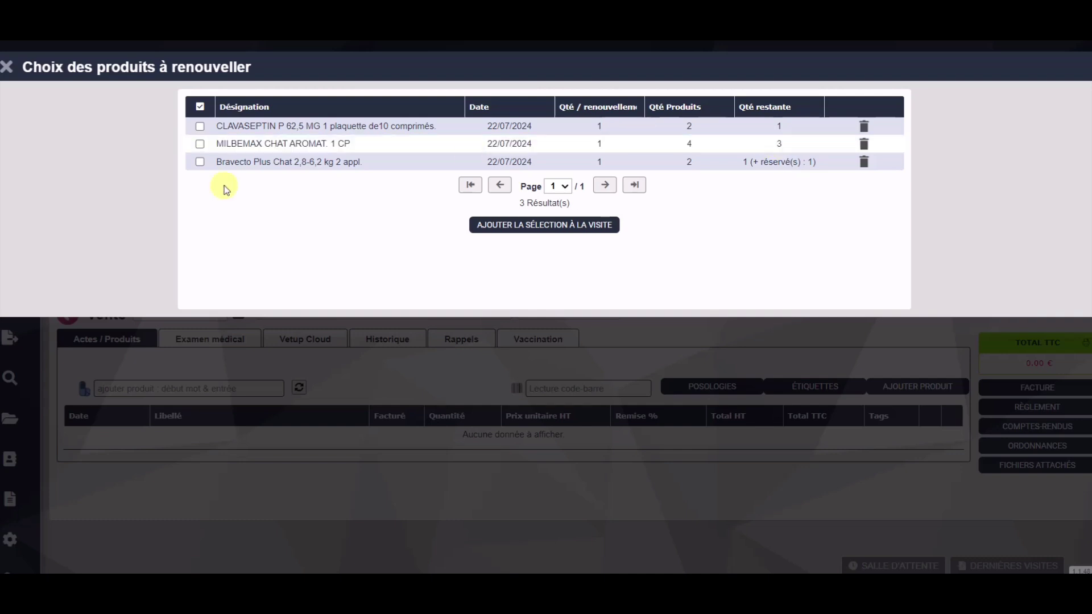
click(199, 144)
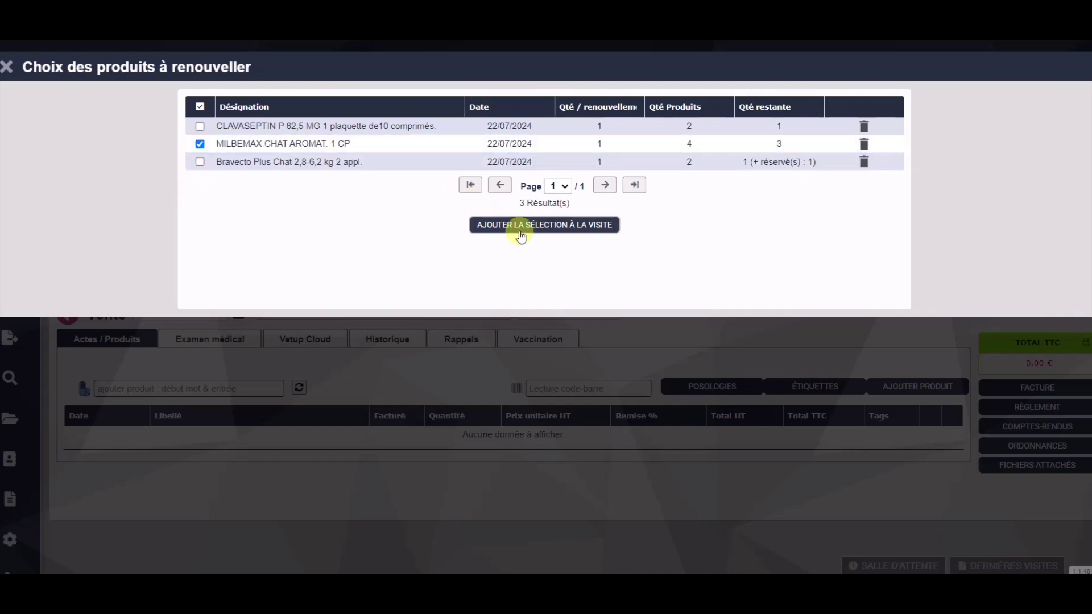
click(539, 225)
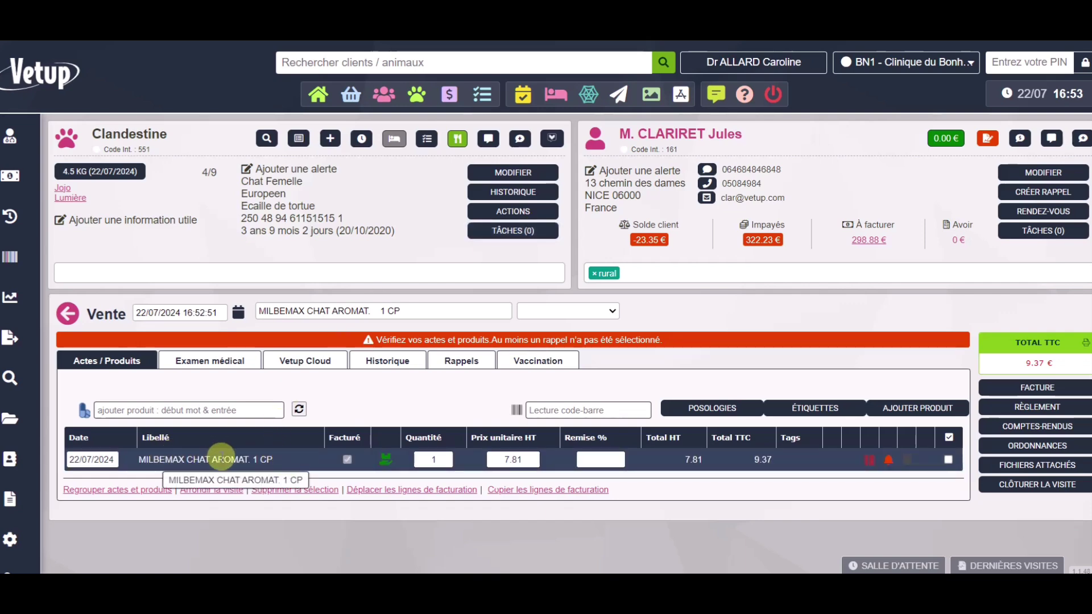
click(299, 410)
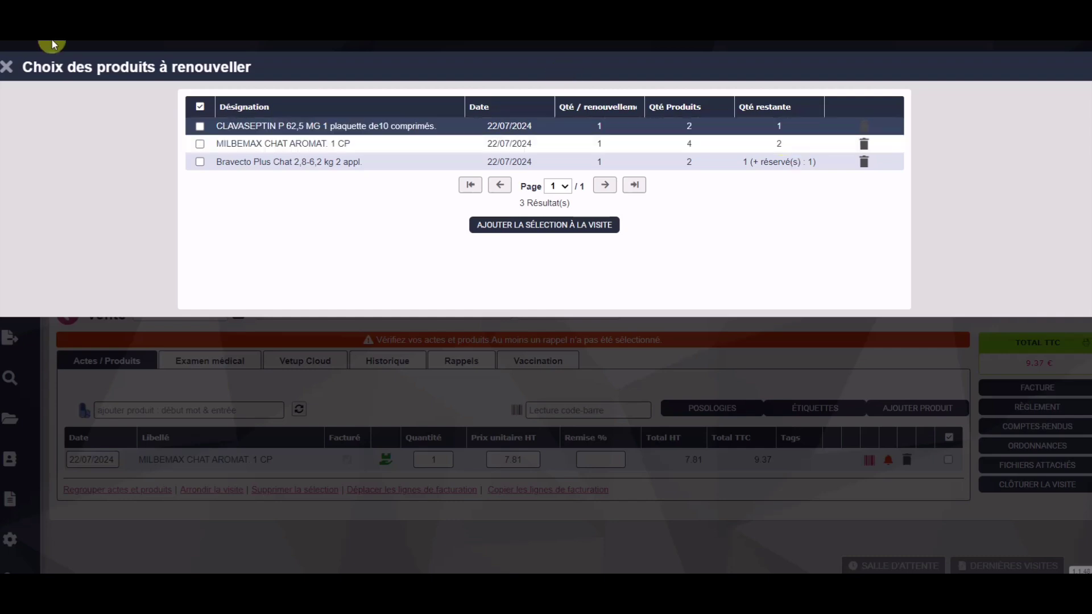
click(7, 67)
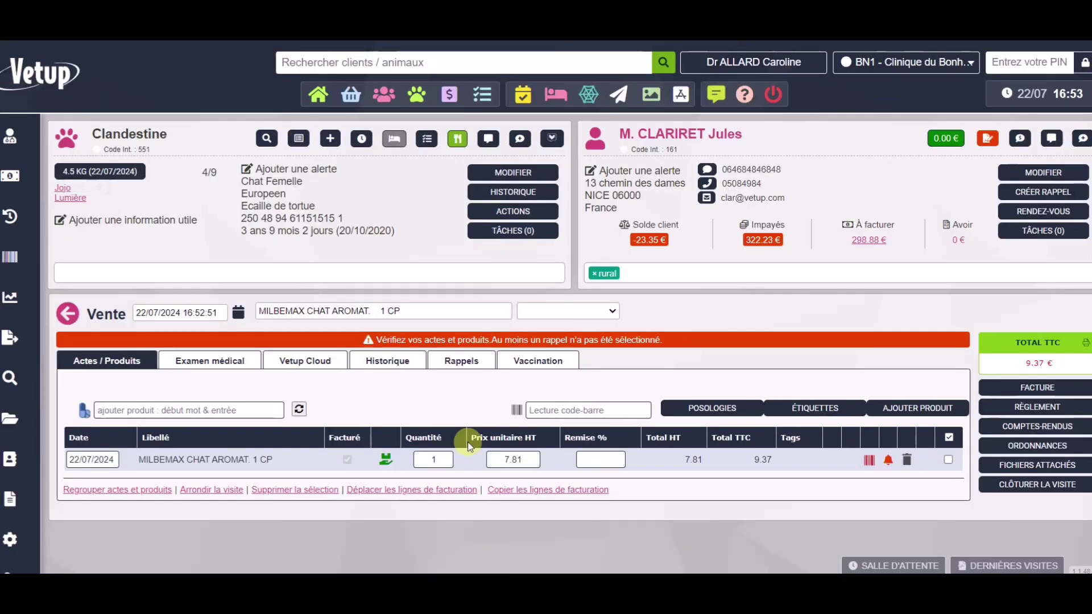
Step: Create lot S12158 expiring 20/08/2027 for the MILBEMAX line of the sale and save its register information
click(867, 461)
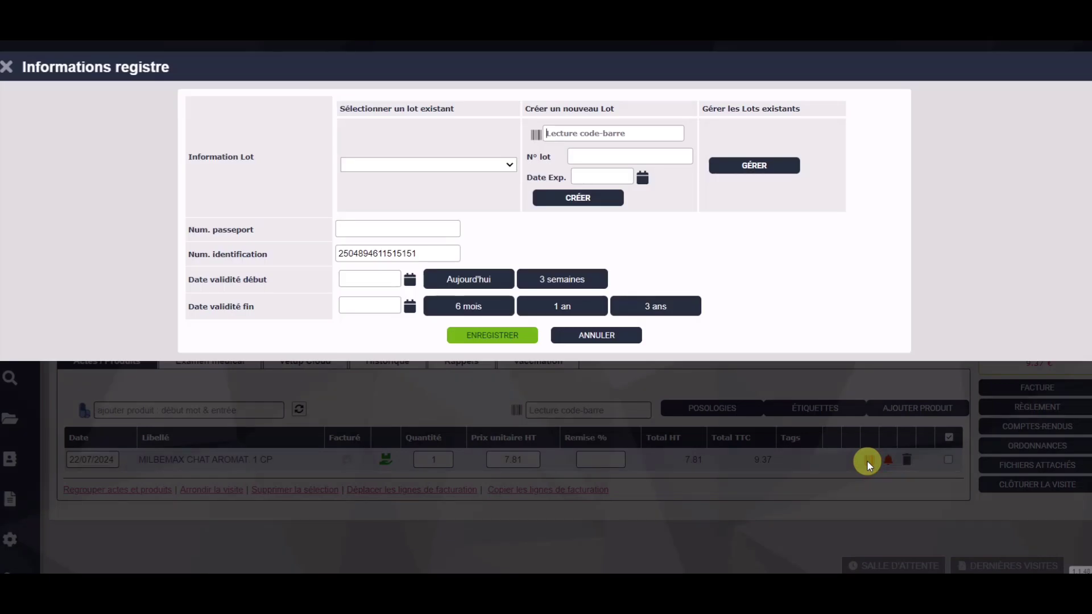
click(474, 170)
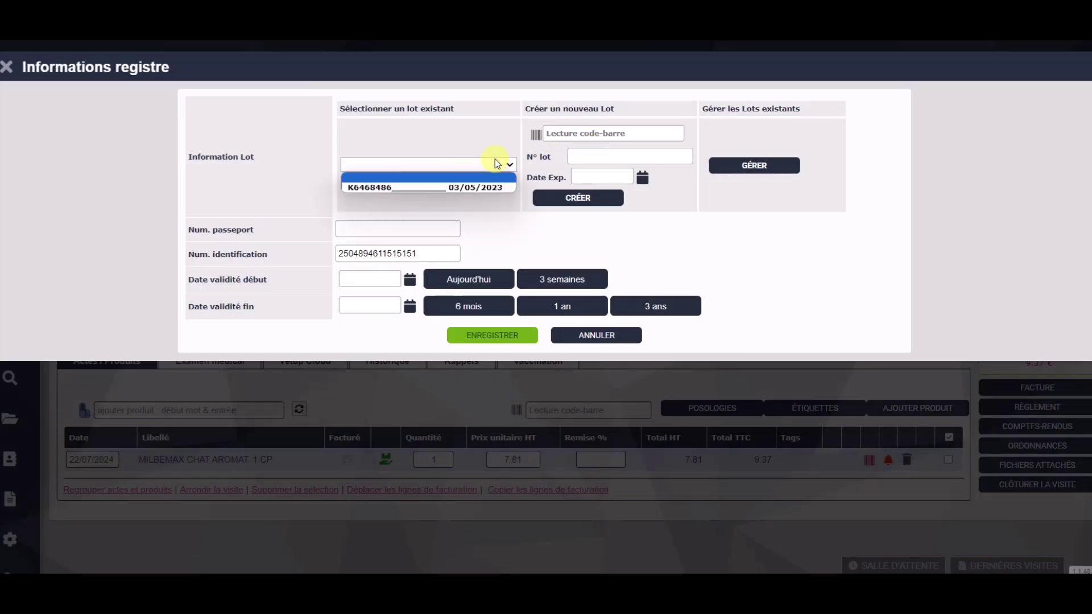
click(578, 156)
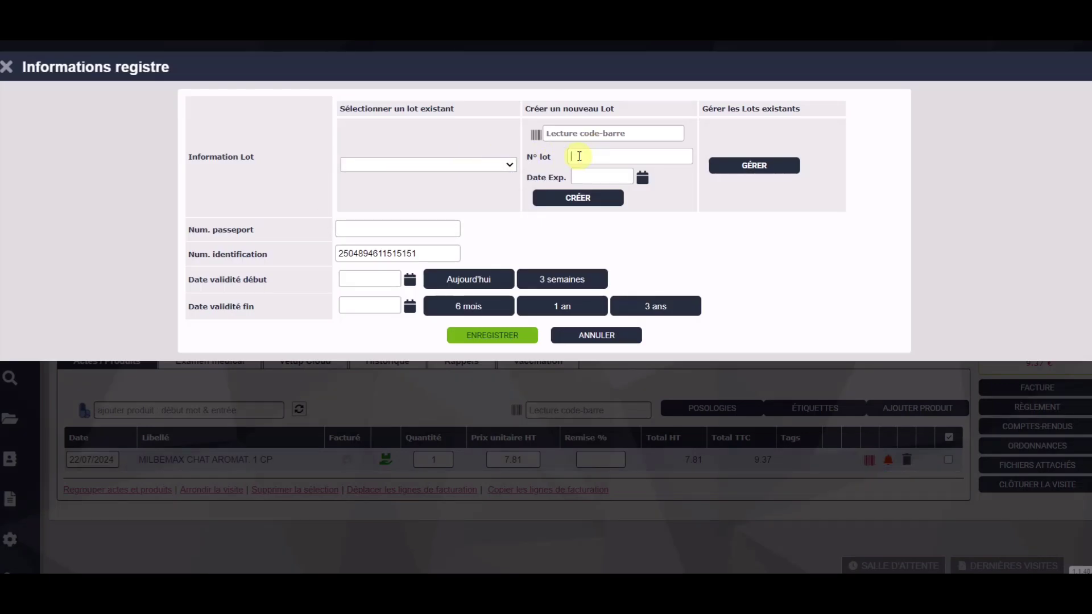
text(S12158)
click(589, 178)
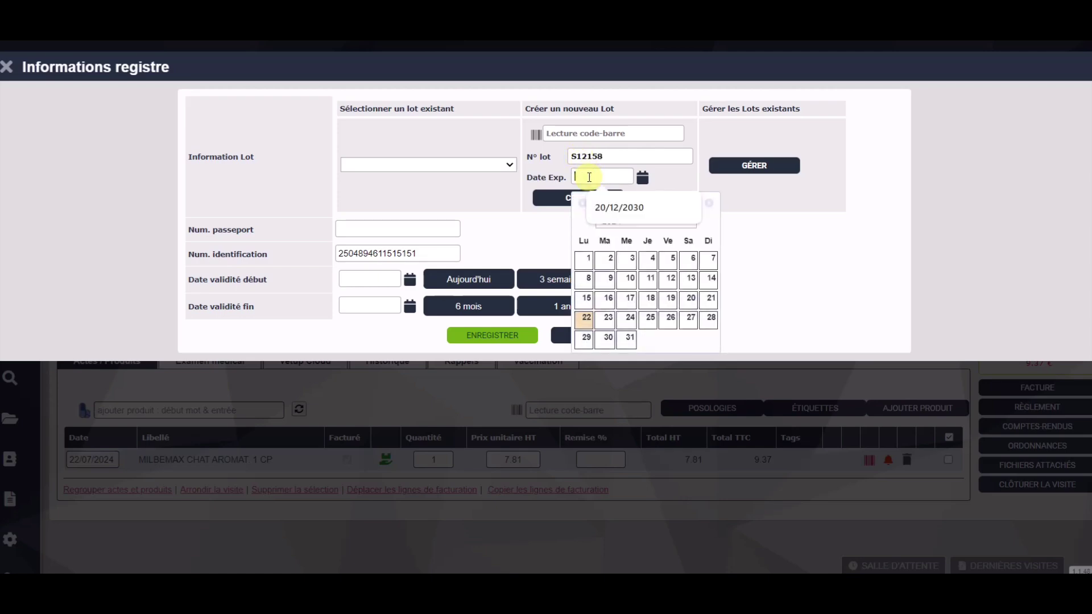
text(20/08)
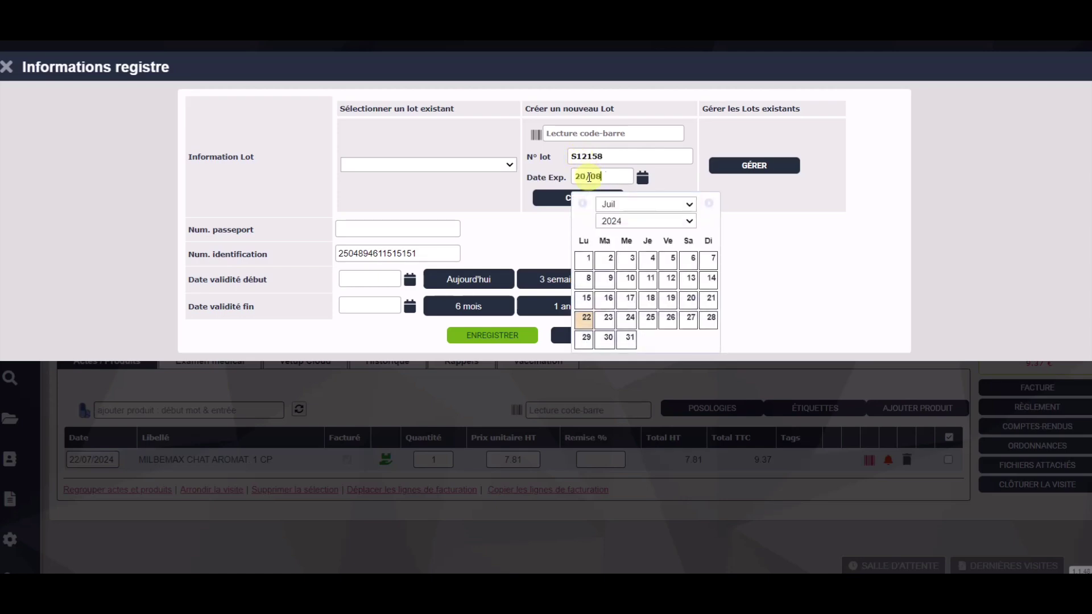
text(/2027)
click(546, 198)
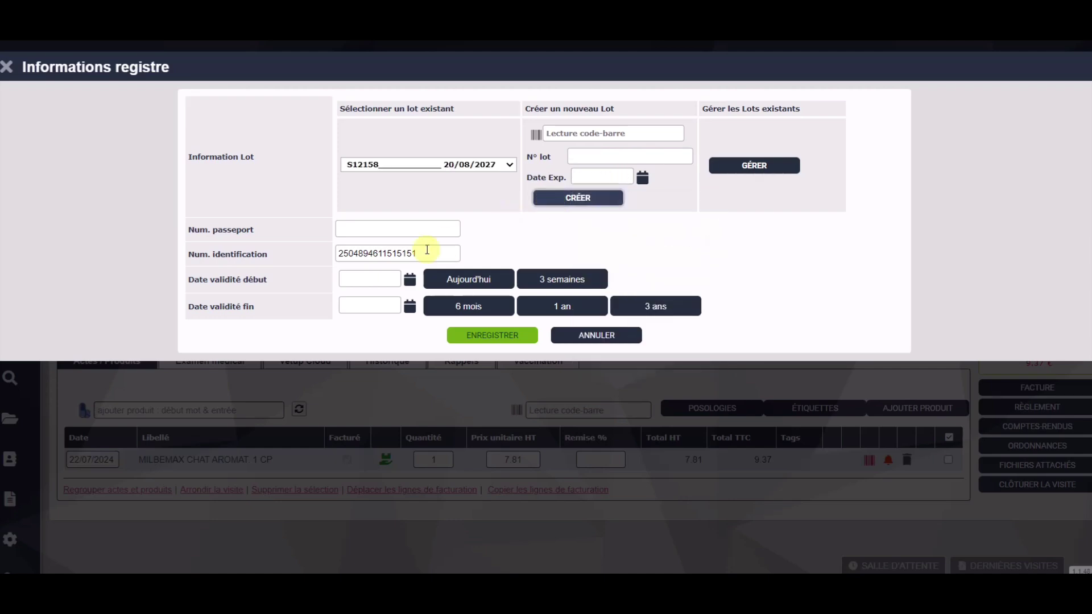
click(476, 338)
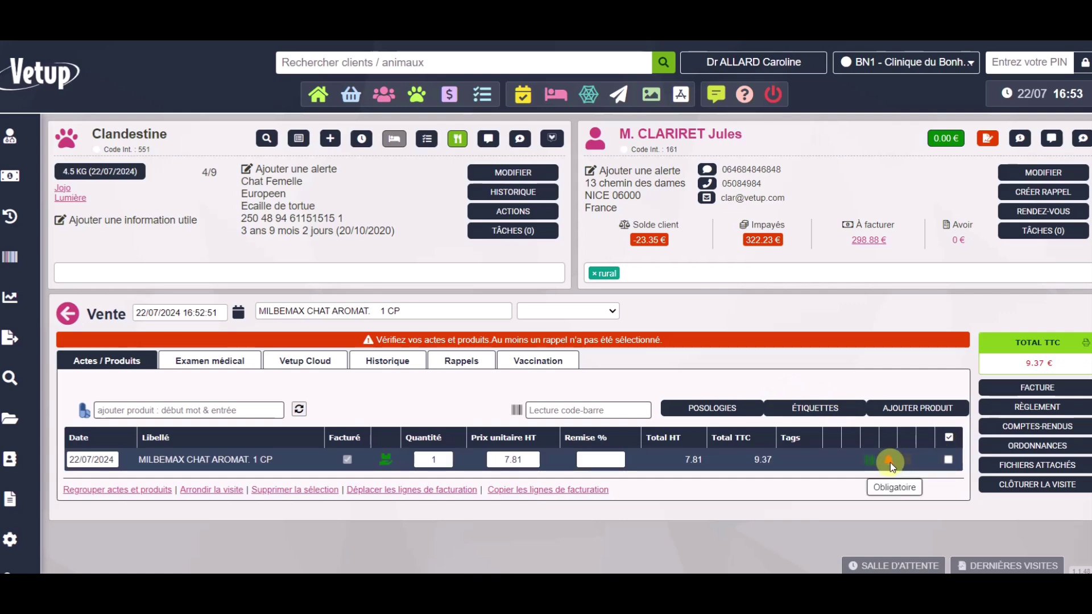
Step: Set the MILBEMAX reminder to 3 months after administration, repeating every 3 months, 4 times, and save it
click(889, 462)
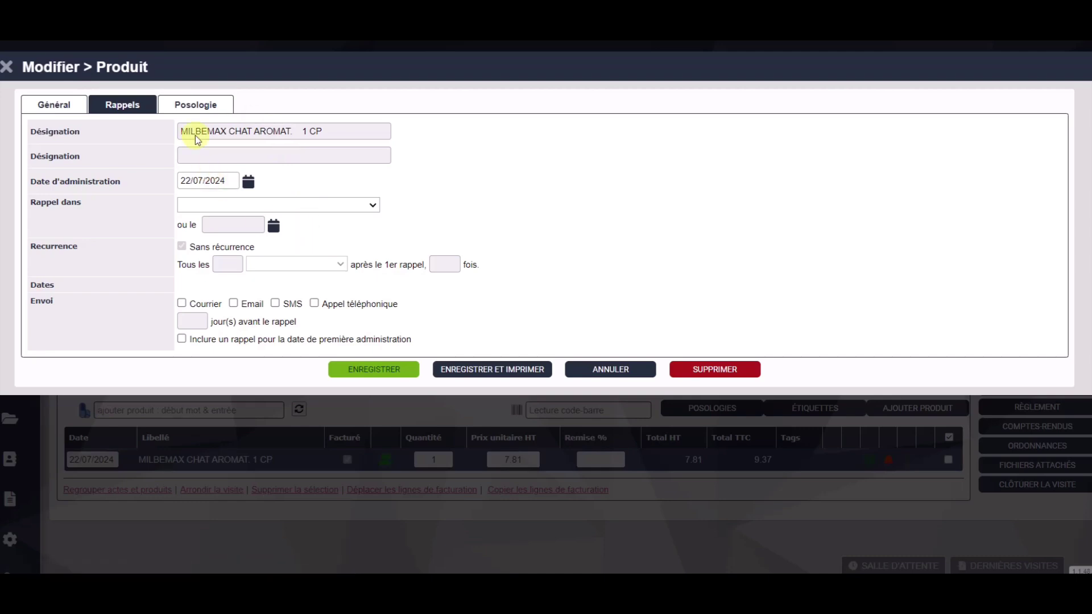
click(263, 206)
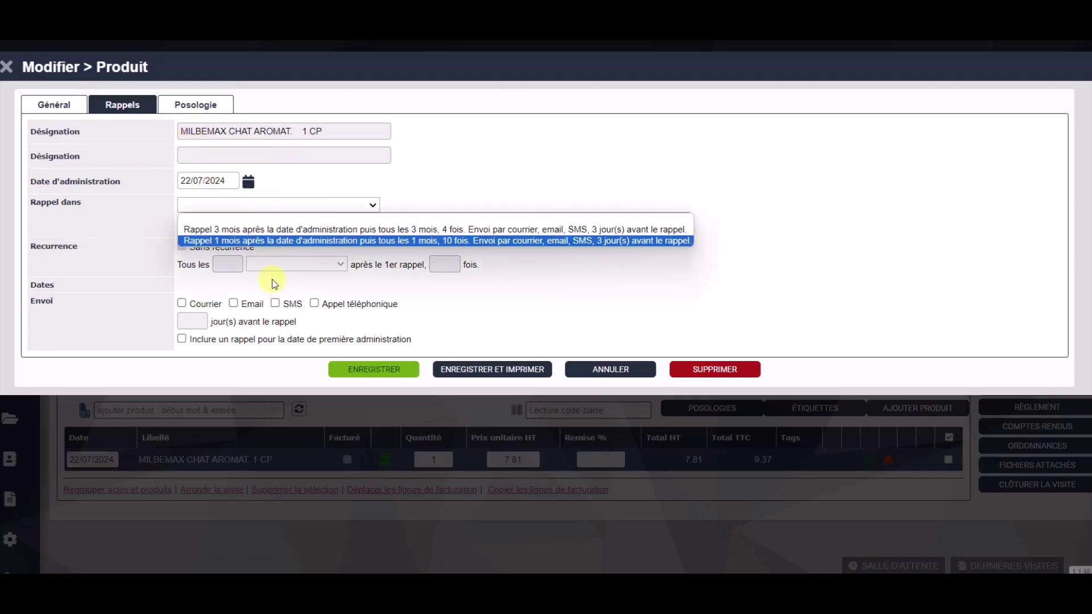
click(261, 231)
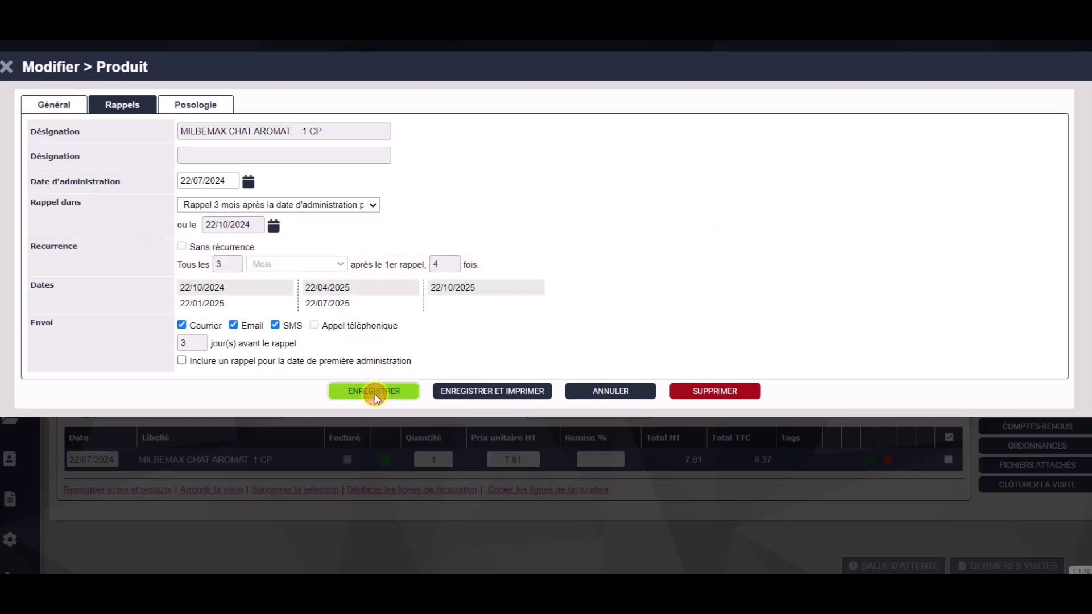
click(374, 392)
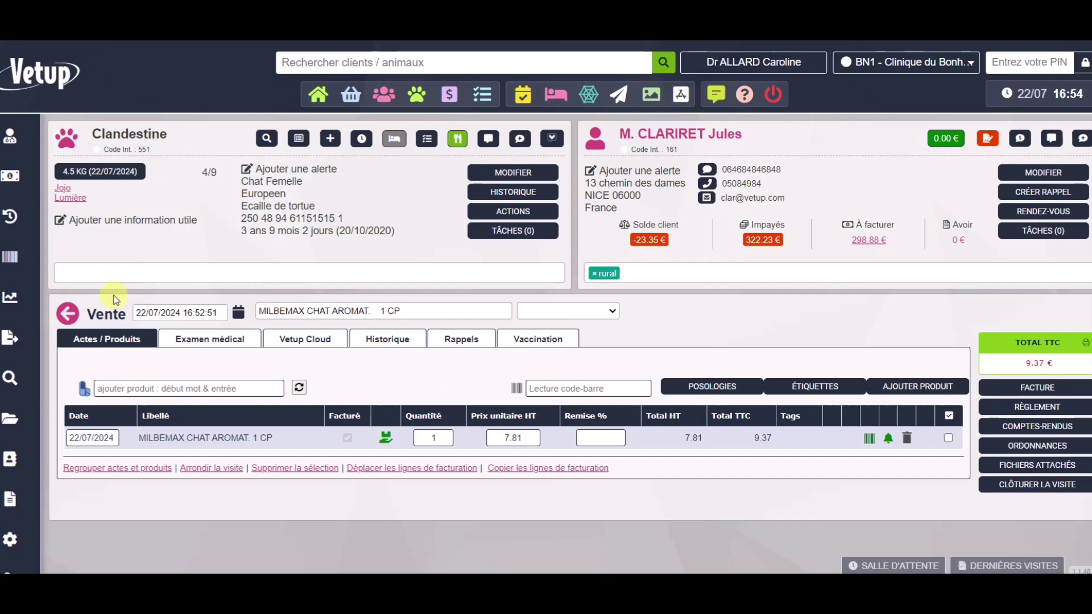
Step: Return to the cat's history, reopen the prescription of the 22/07/2024 consultation and open its PDF version
click(67, 313)
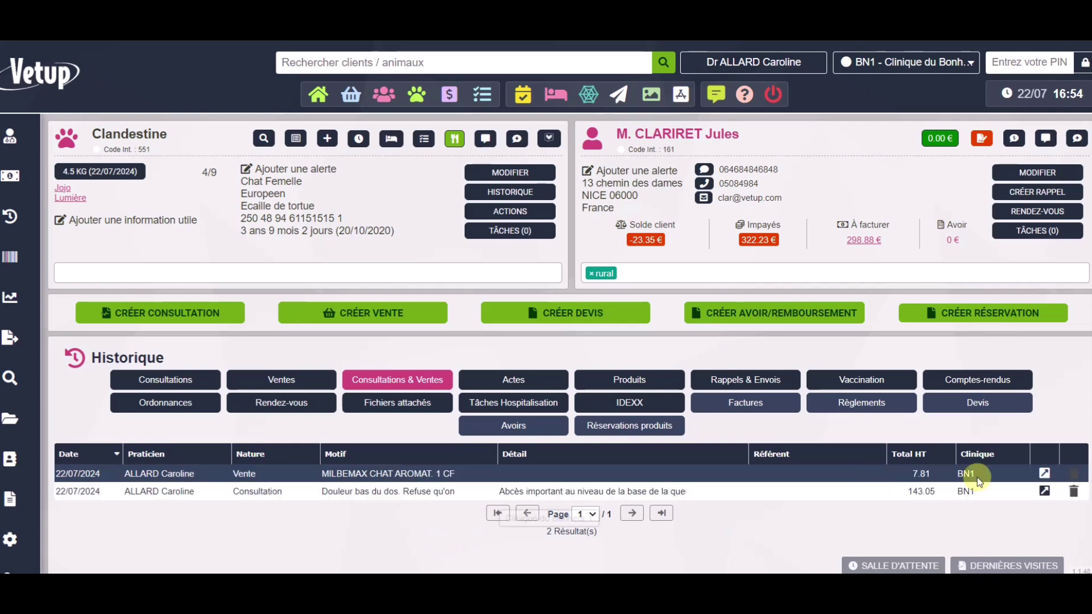
click(892, 493)
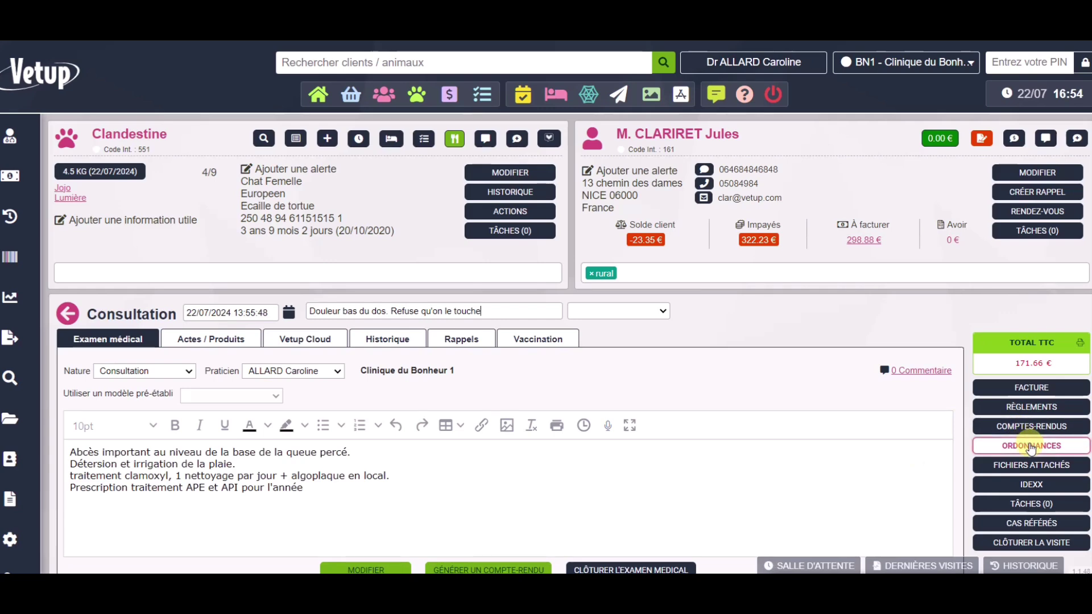
click(1031, 447)
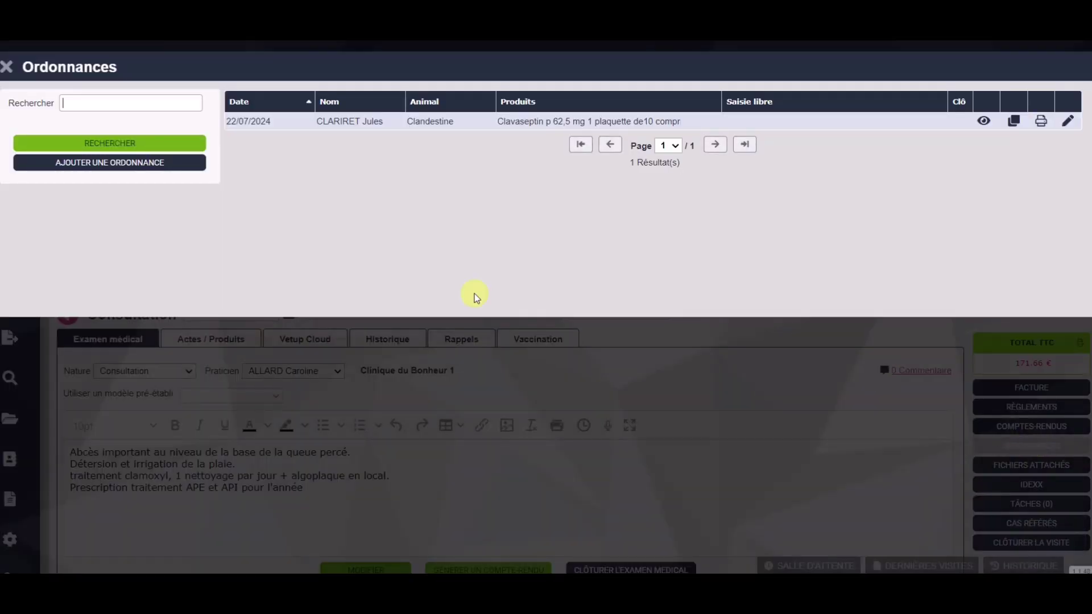
click(442, 120)
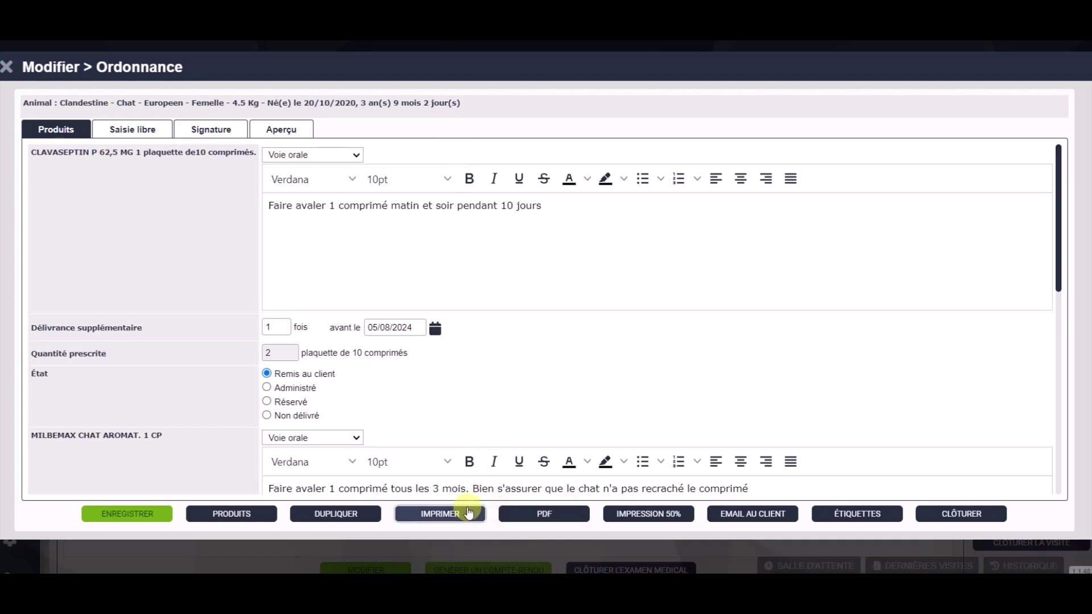
click(525, 512)
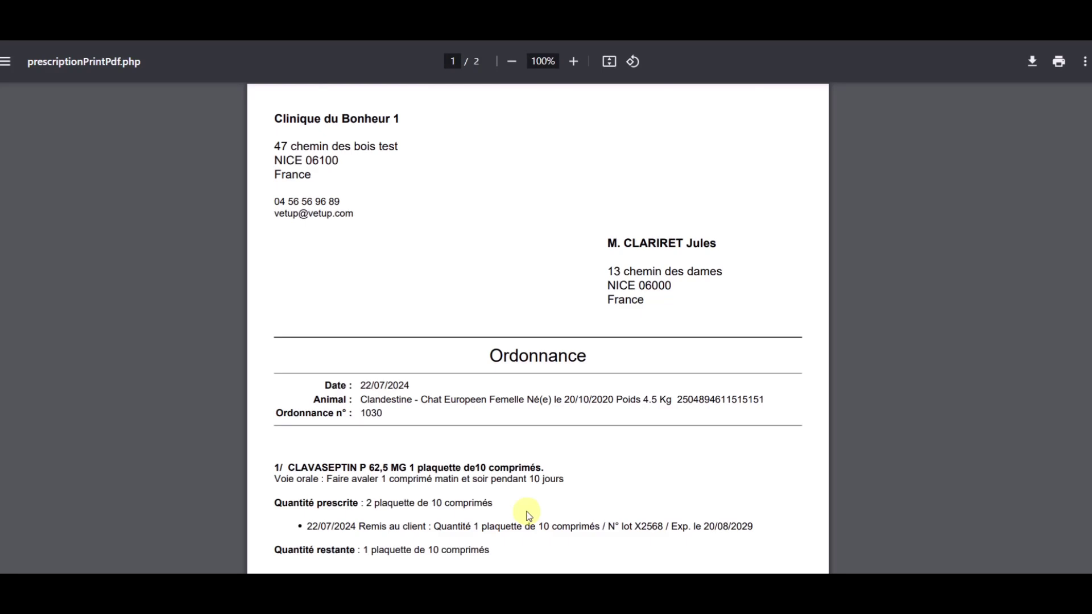
Step: Review the deliveries, lot numbers and remaining quantities of each product in the prescription PDF
scroll(543, 419, down, 5)
scroll(543, 419, down, 1)
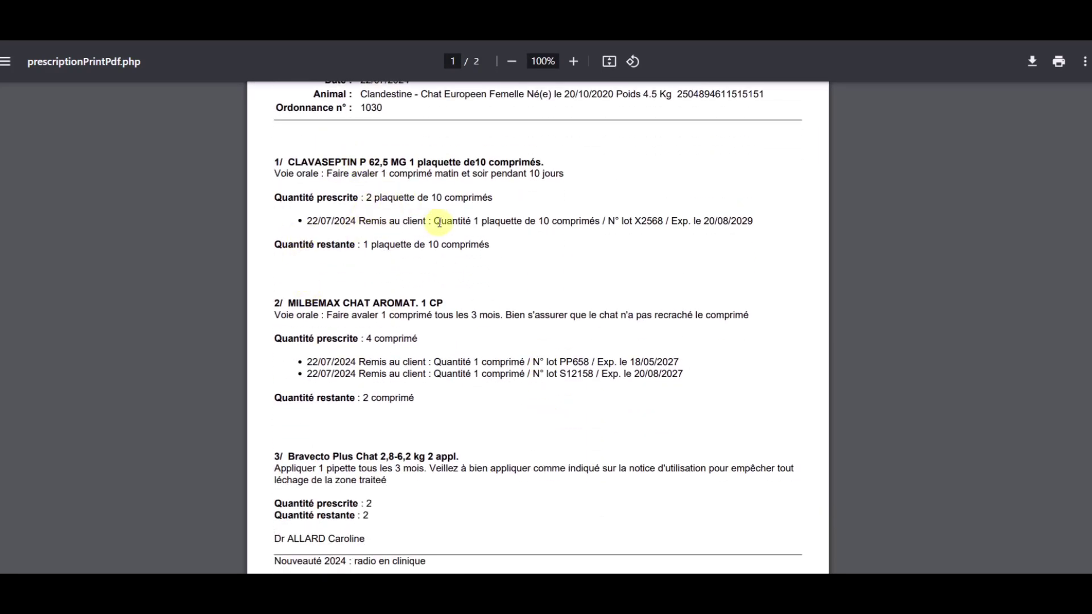
scroll(451, 365, down, 2)
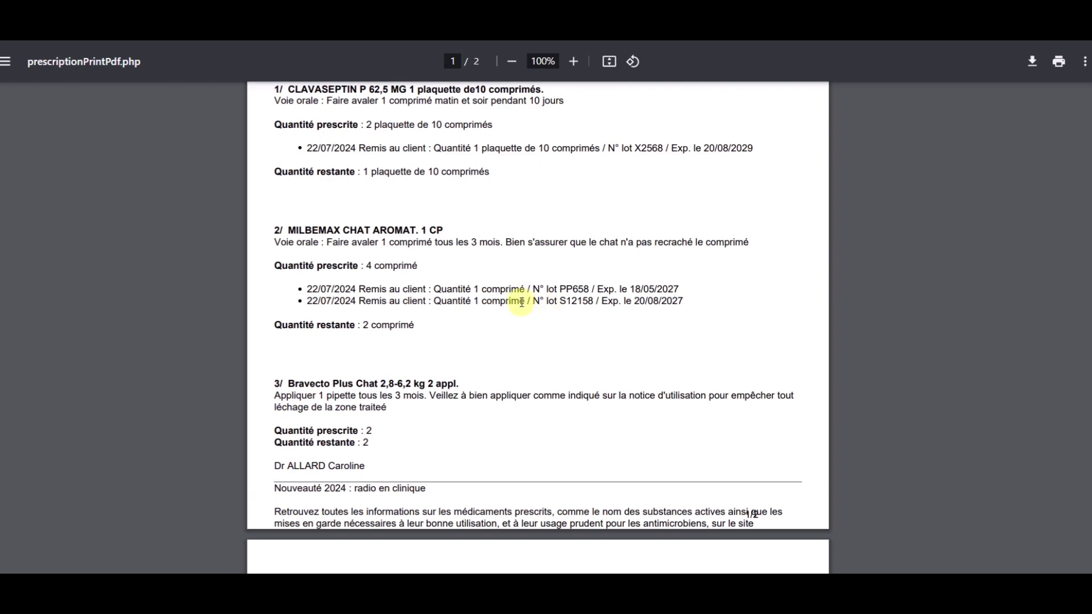
scroll(521, 301, down, 2)
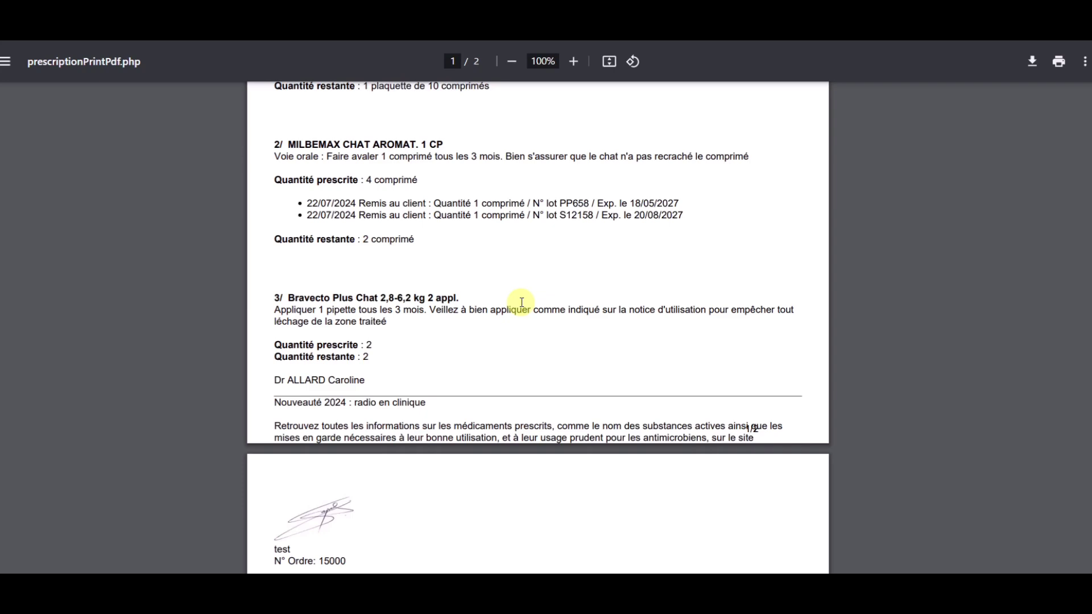
scroll(521, 302, up, 8)
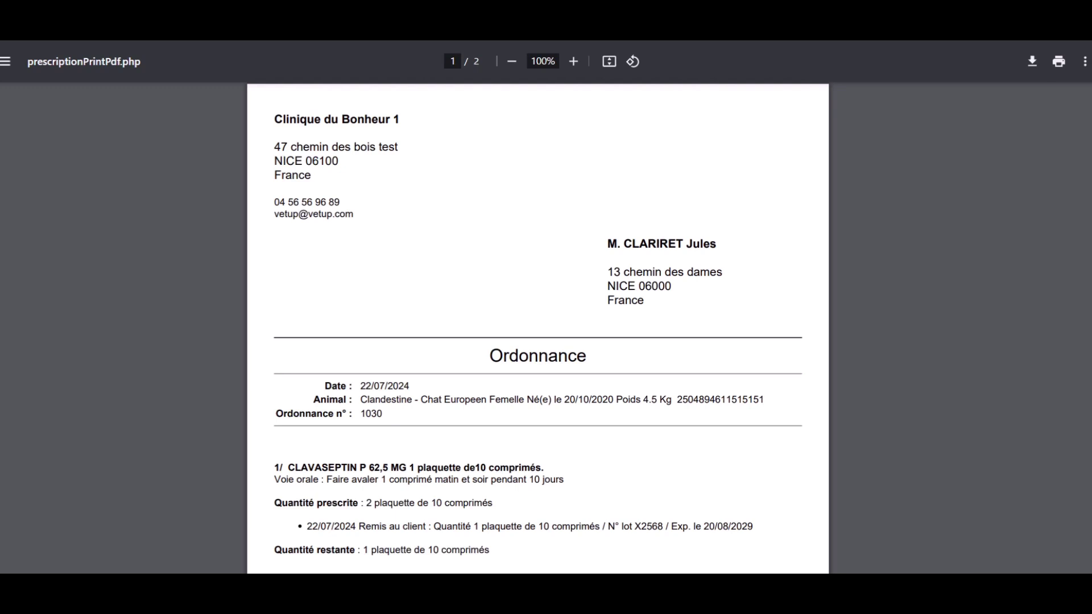
click(907, 596)
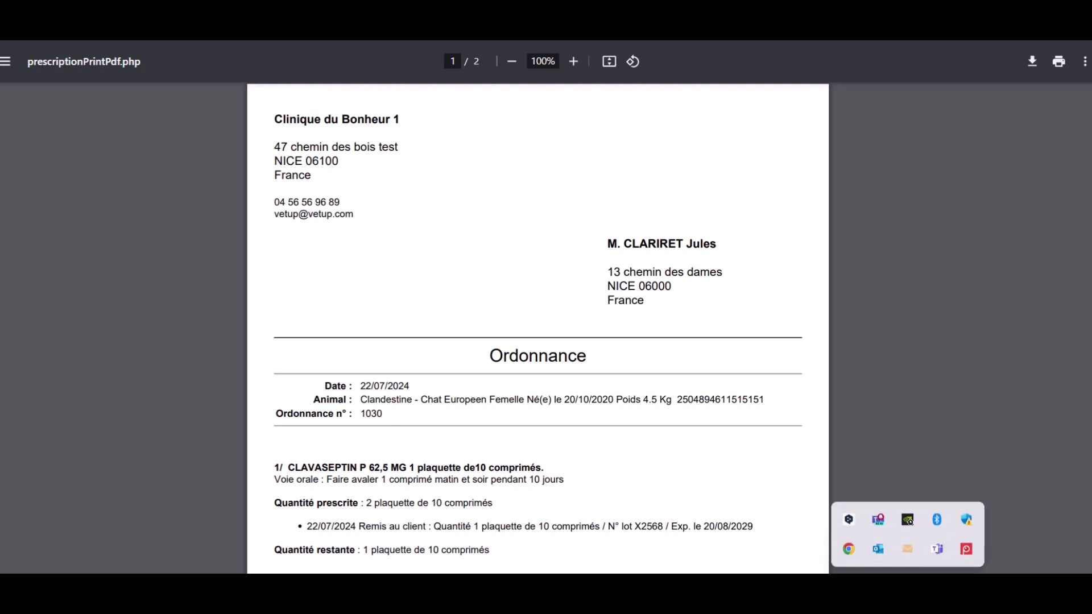
right_click(966, 549)
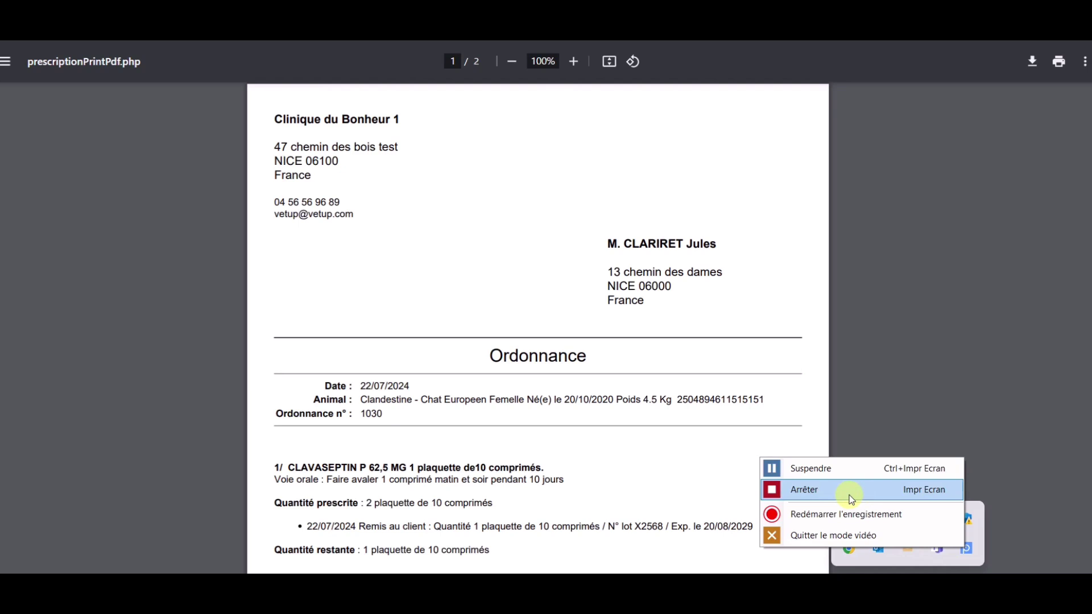